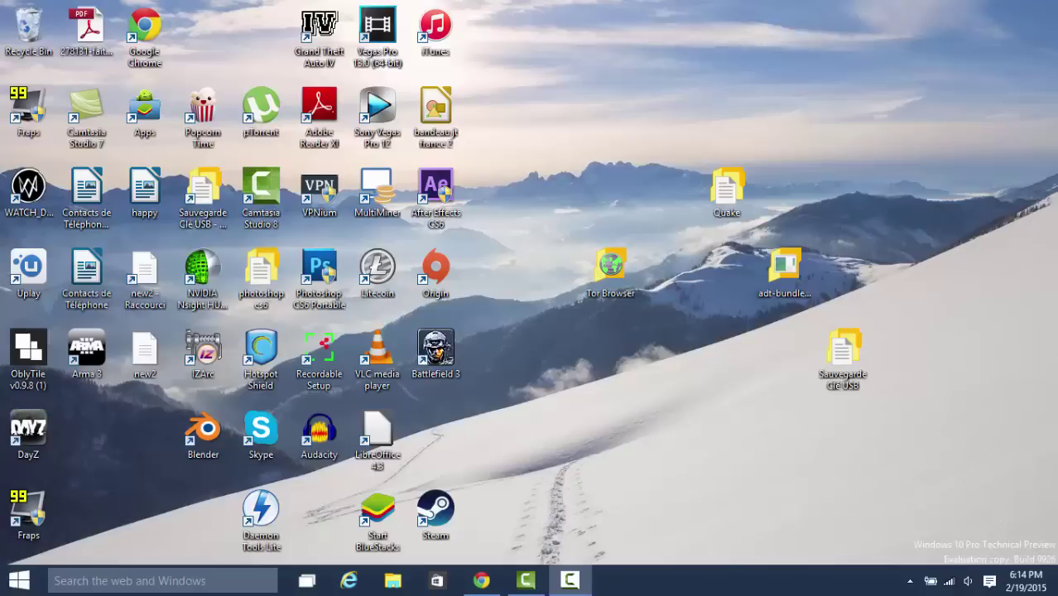
{"action": "left_click", "coordinate": [579, 580]}
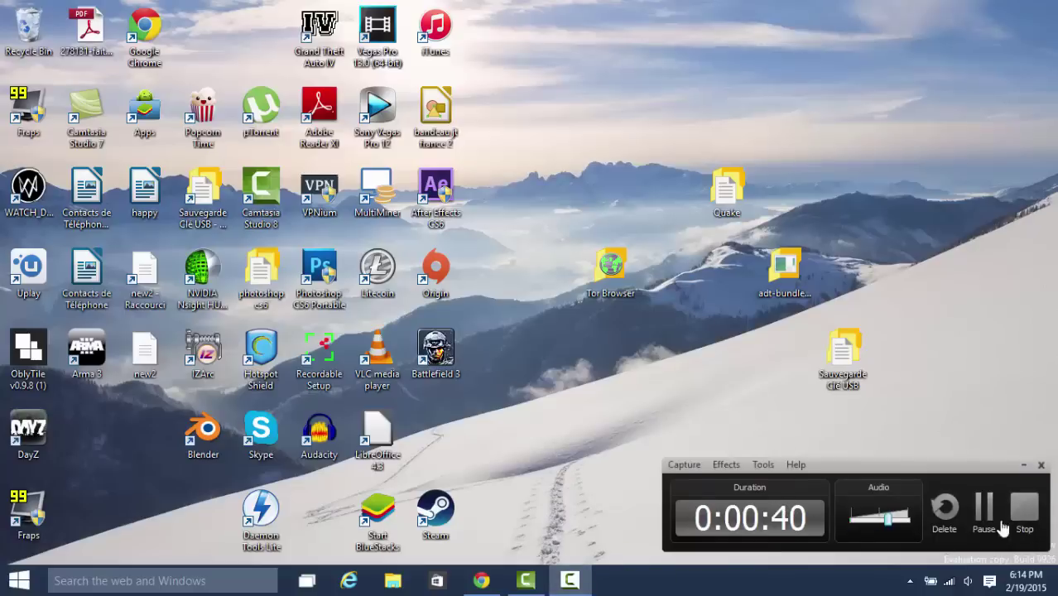
{"action": "left_click", "coordinate": [1024, 464]}
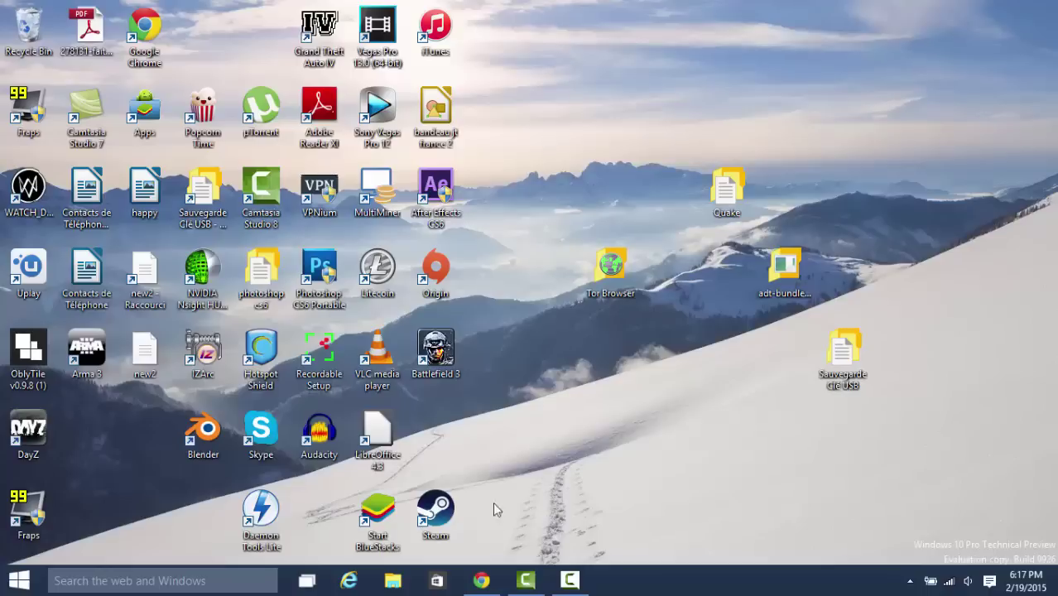
{"action": "left_click_drag", "start_coordinate": [230, 554], "coordinate": [491, 536]}
{"action": "left_click", "coordinate": [570, 580]}
{"action": "left_click", "coordinate": [989, 514]}
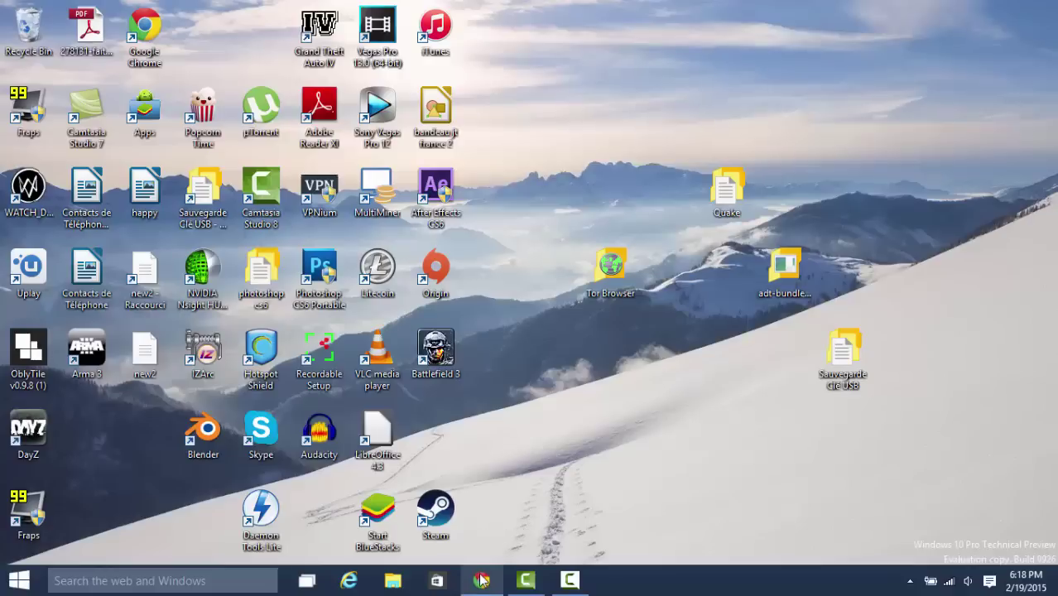
Switch to Google Chrome and show its Extensions management page in a new tab.
{"action": "mouse_move", "coordinate": [480, 575]}
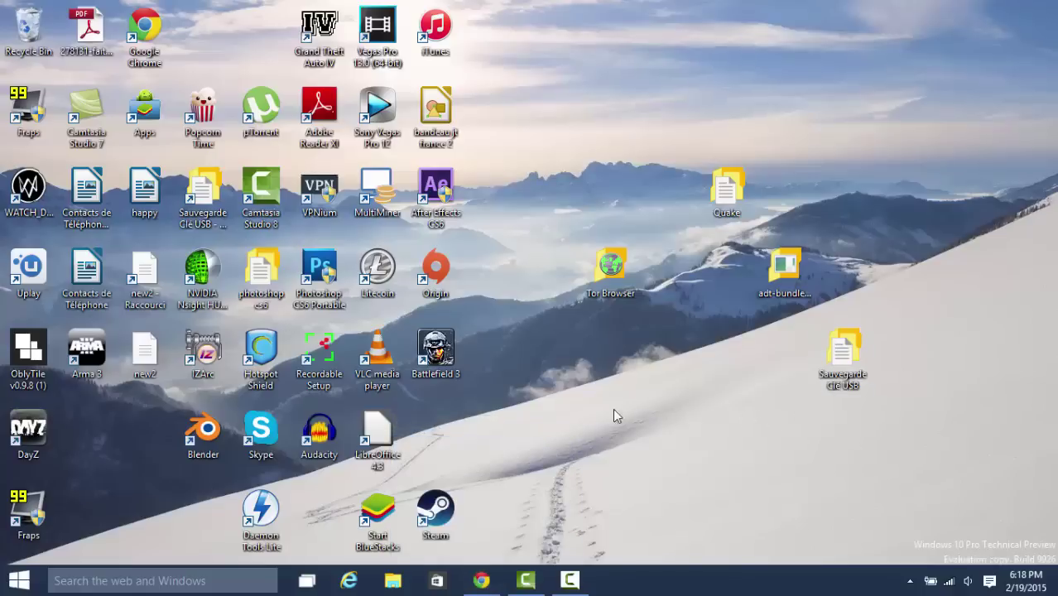
{"action": "left_click", "coordinate": [482, 579]}
{"action": "left_click", "coordinate": [759, 13]}
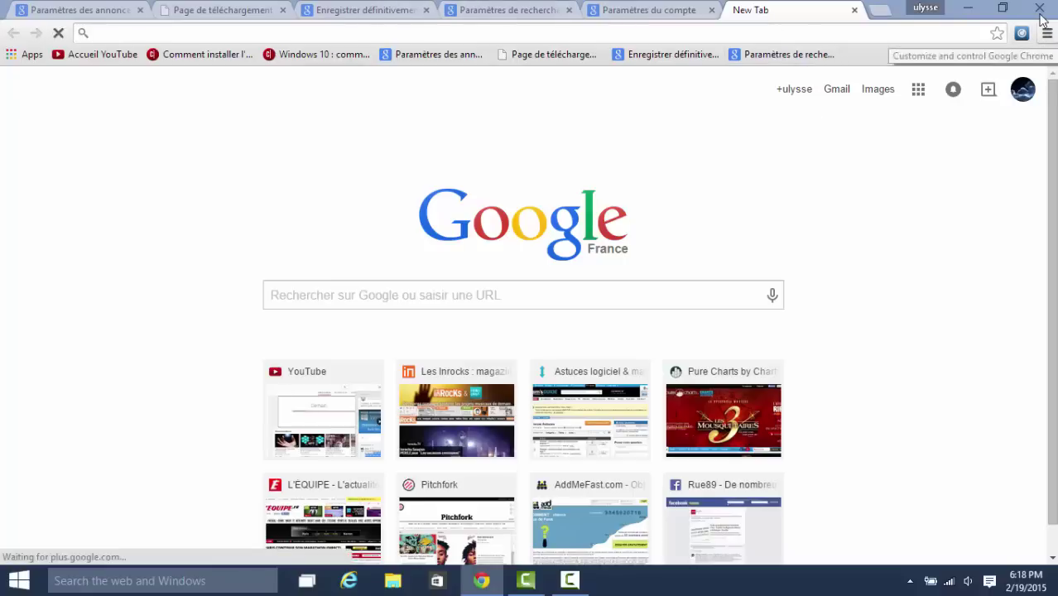
{"action": "left_click", "coordinate": [1047, 37]}
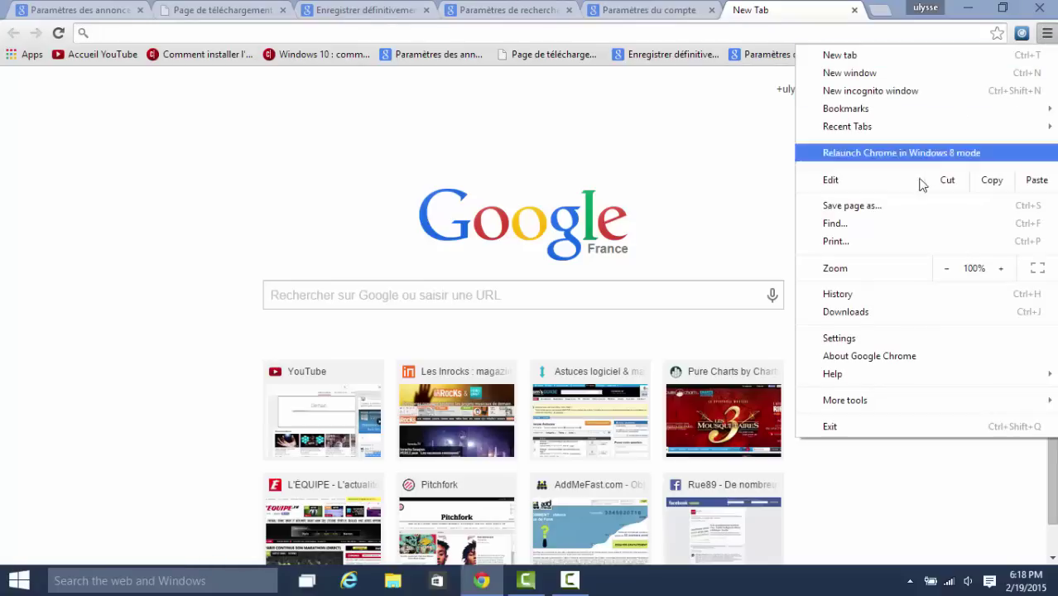
{"action": "left_click", "coordinate": [839, 339]}
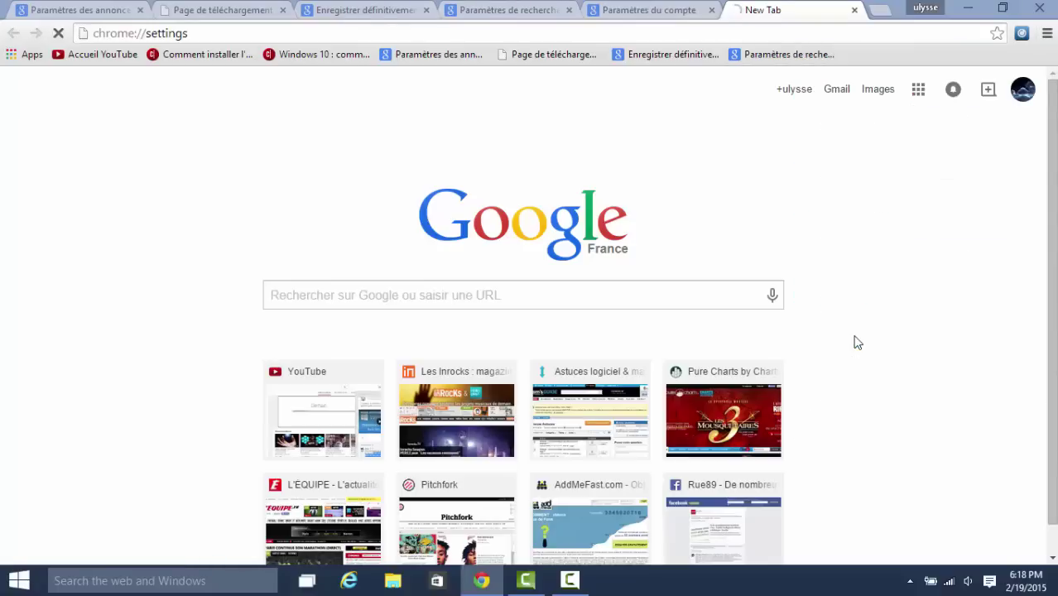
{"action": "left_click", "coordinate": [41, 146]}
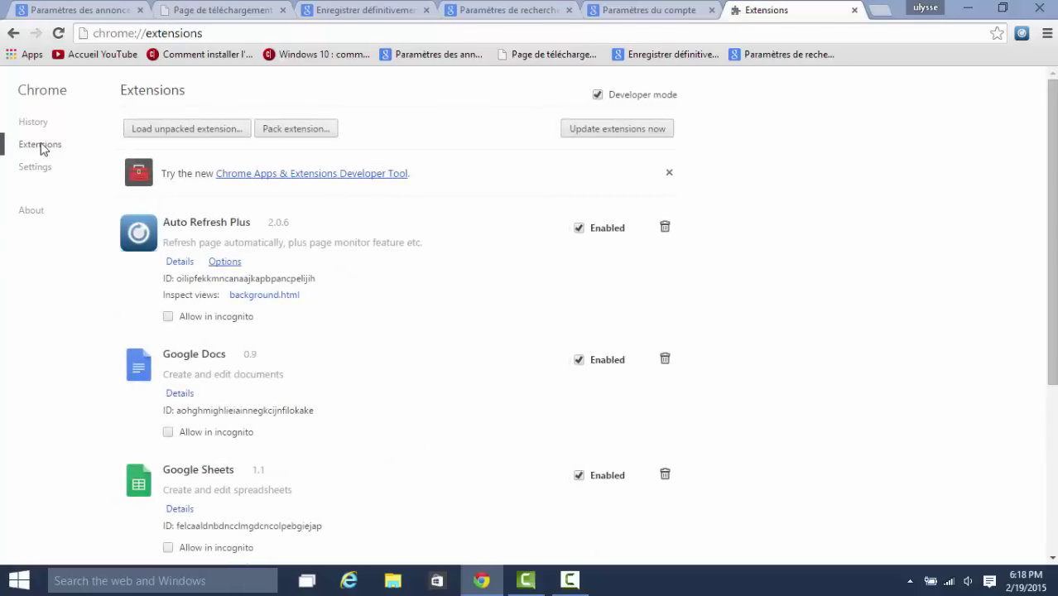
{"action": "left_click", "coordinate": [187, 130]}
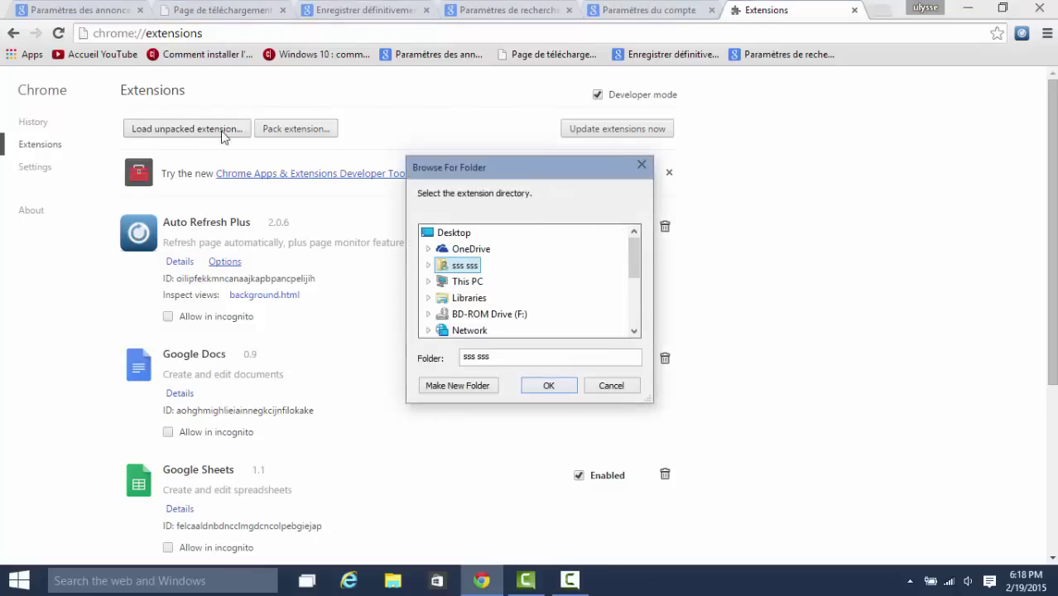
{"action": "left_click", "coordinate": [617, 386]}
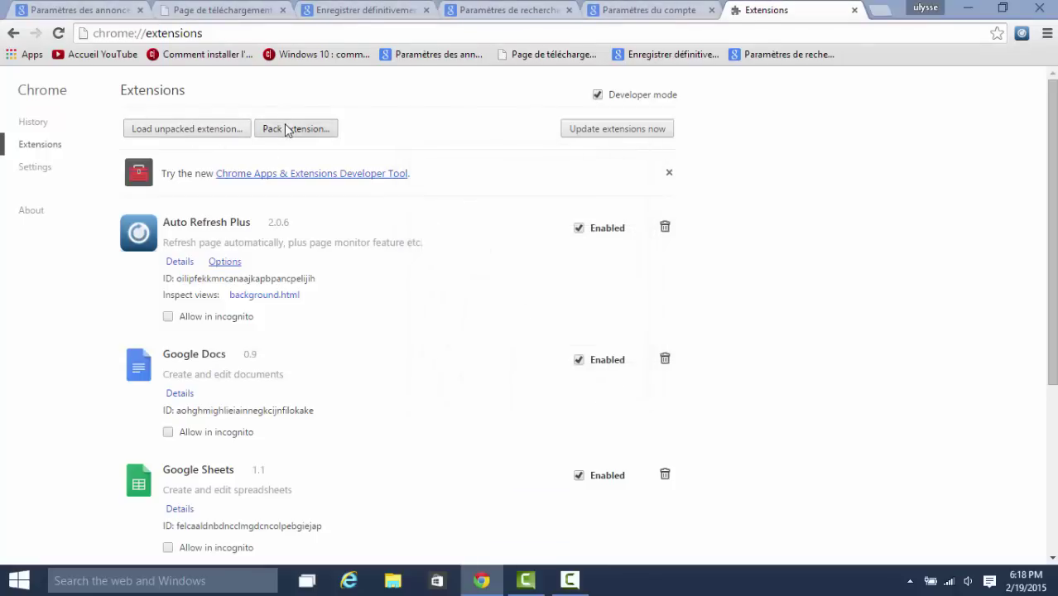
{"action": "left_click", "coordinate": [284, 128]}
{"action": "left_click", "coordinate": [706, 372]}
Open the Chrome Web Store's extensions gallery from the link for getting more extensions.
{"action": "scroll", "coordinate": [445, 169], "scroll_direction": "down", "scroll_amount": 5}
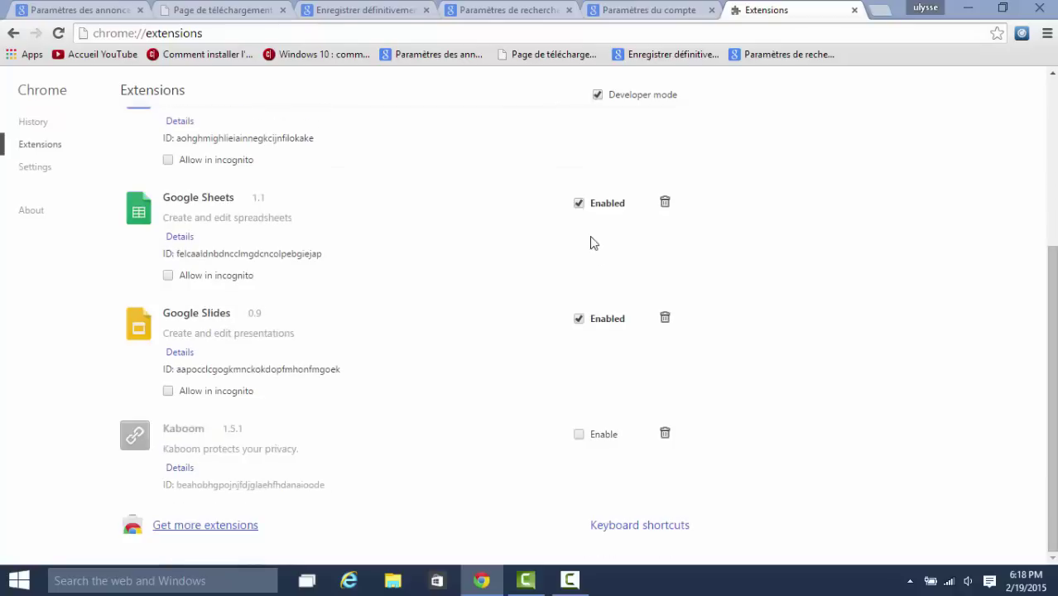
{"action": "left_click", "coordinate": [209, 526]}
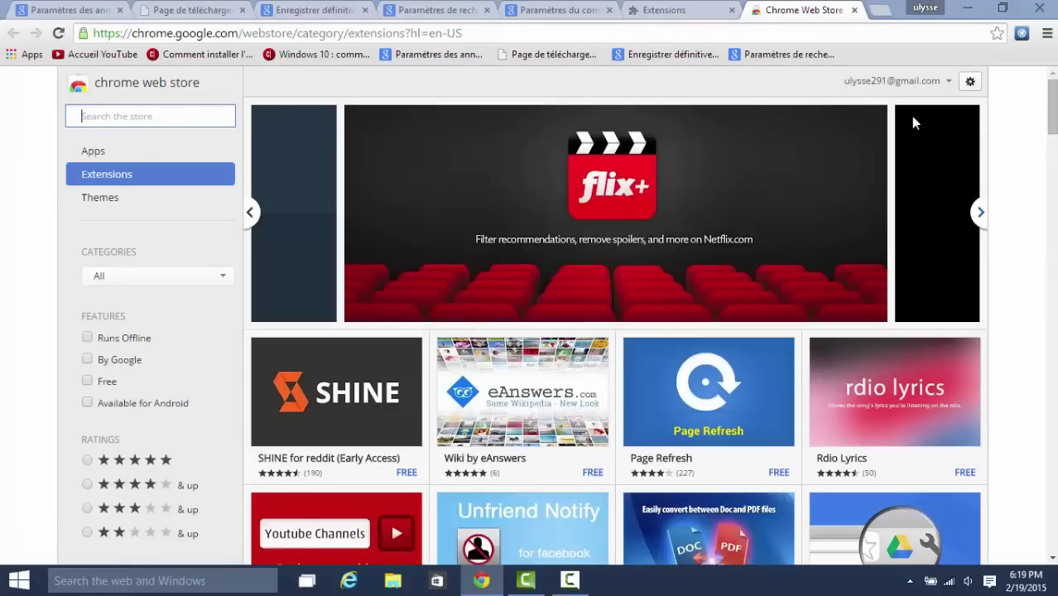
{"action": "scroll", "coordinate": [726, 87], "scroll_direction": "down", "scroll_amount": 1}
{"action": "scroll", "coordinate": [421, 123], "scroll_direction": "up", "scroll_amount": 1}
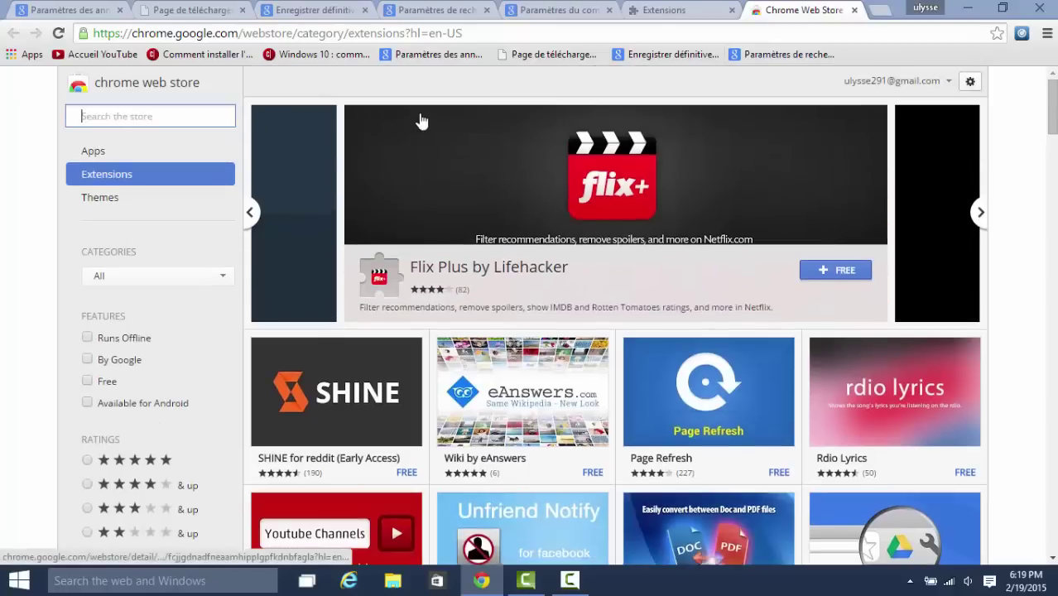
Search the store for "donottrackme" and limit the results to Extensions.
{"action": "left_click", "coordinate": [166, 113]}
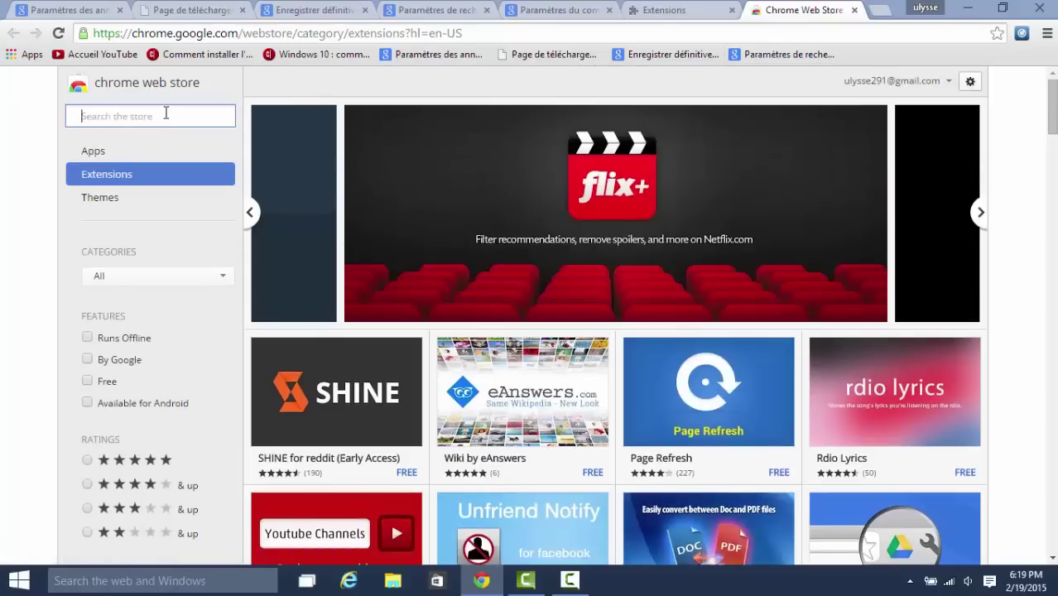
{"action": "type", "text": "D"}
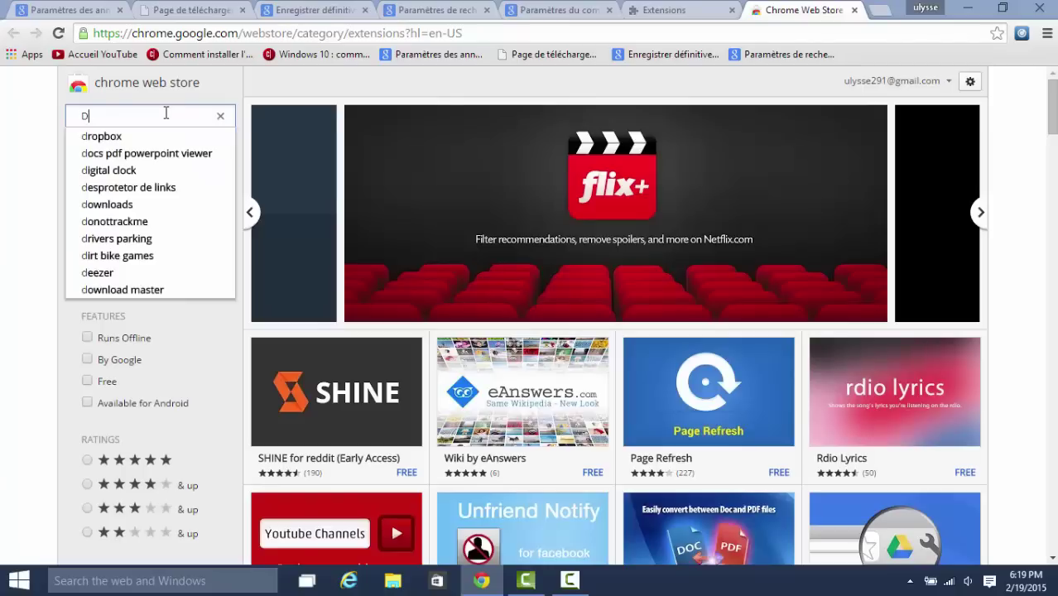
{"action": "type", "text": "oNot"}
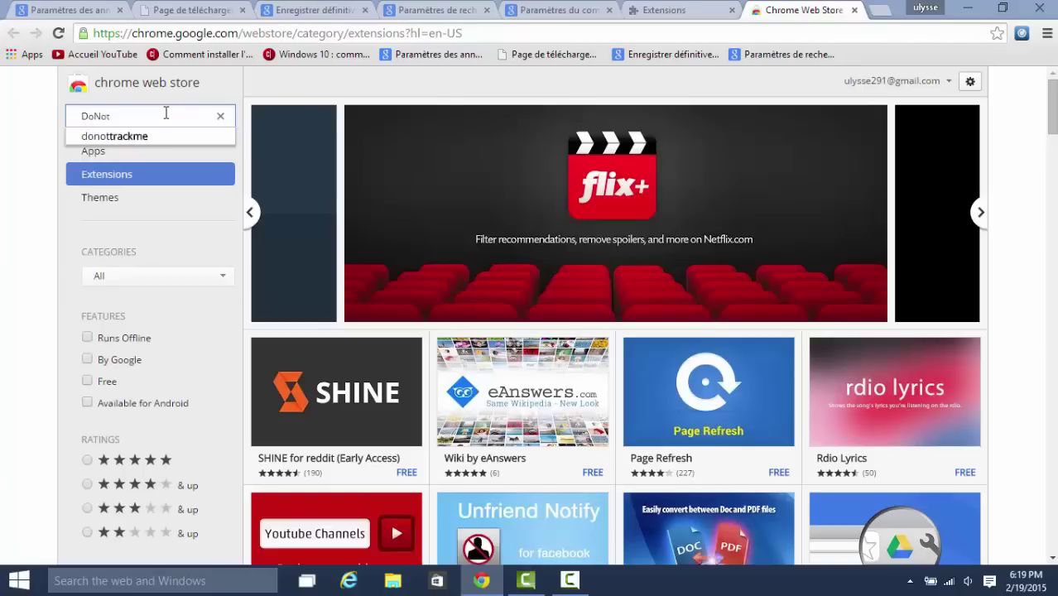
{"action": "key", "text": "Down"}
{"action": "key", "text": "Return"}
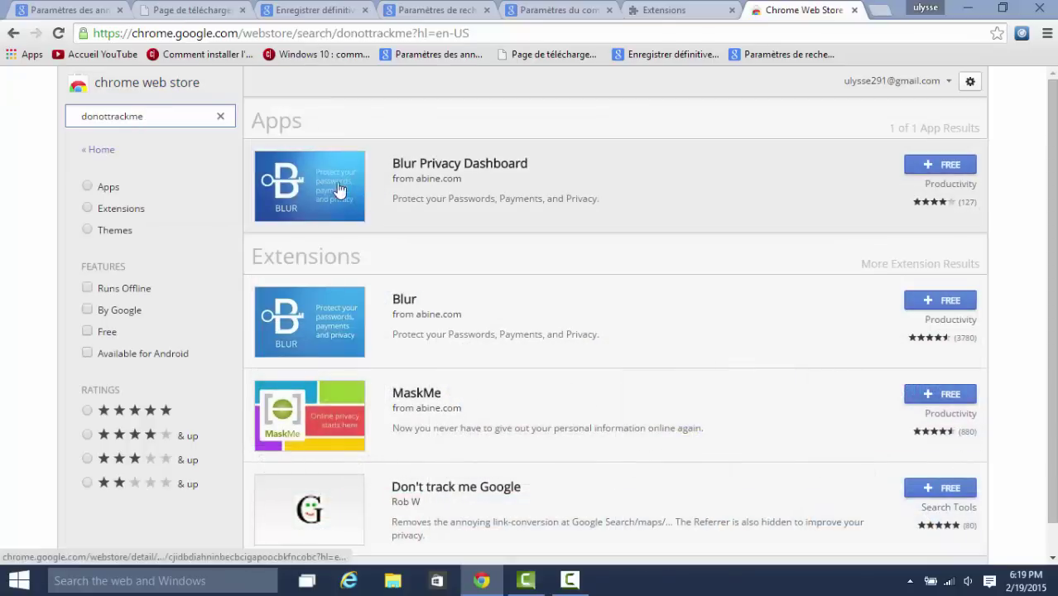
{"action": "left_click", "coordinate": [116, 207]}
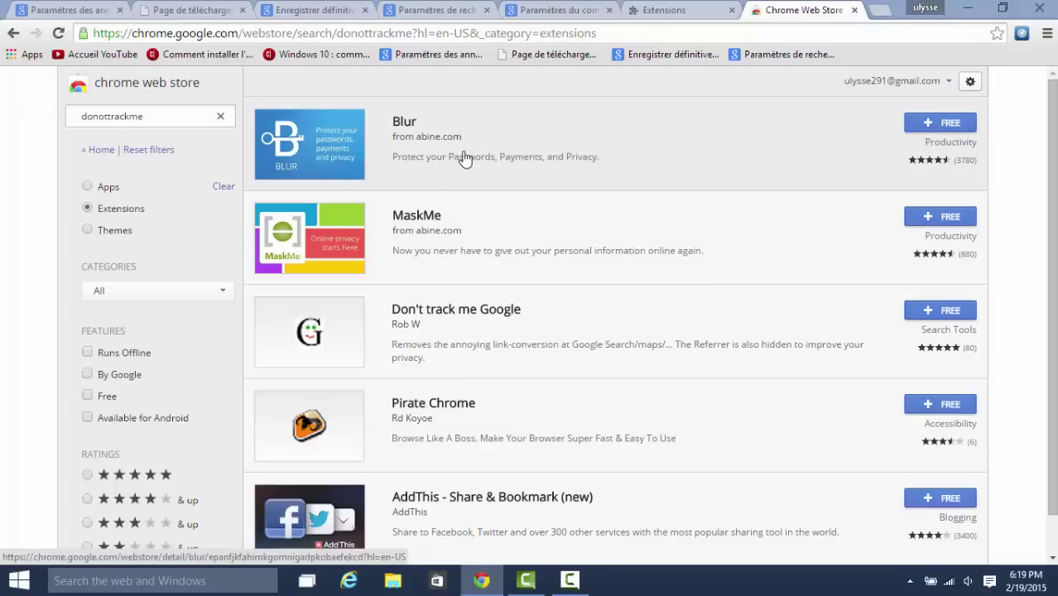
{"action": "scroll", "coordinate": [746, 358], "scroll_direction": "down", "scroll_amount": 1}
{"action": "scroll", "coordinate": [748, 358], "scroll_direction": "up", "scroll_amount": 1}
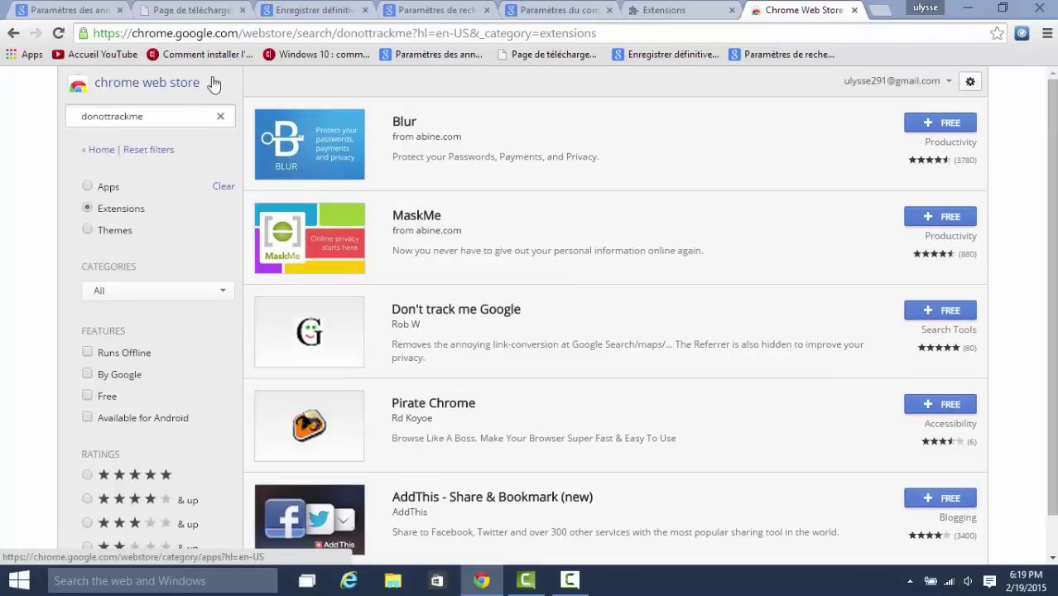
{"action": "left_click", "coordinate": [168, 114]}
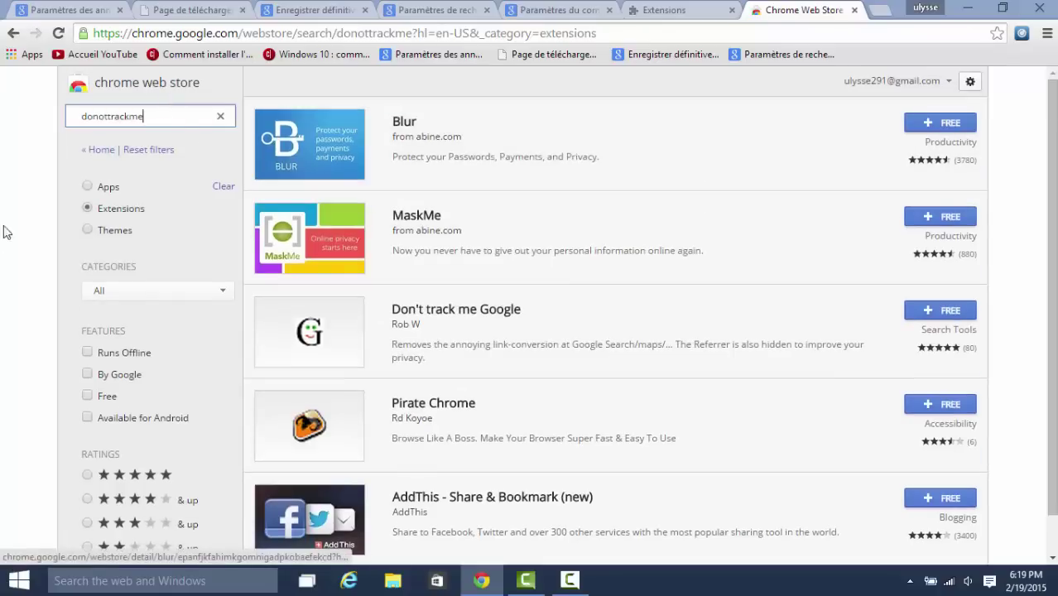
{"action": "scroll", "coordinate": [546, 224], "scroll_direction": "down", "scroll_amount": 1}
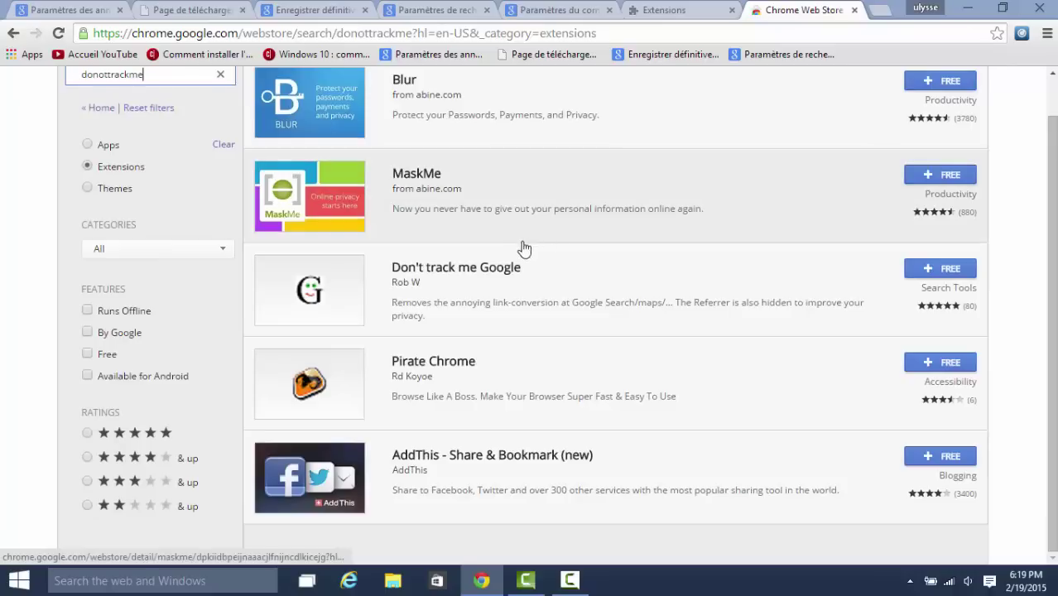
{"action": "left_click", "coordinate": [526, 579]}
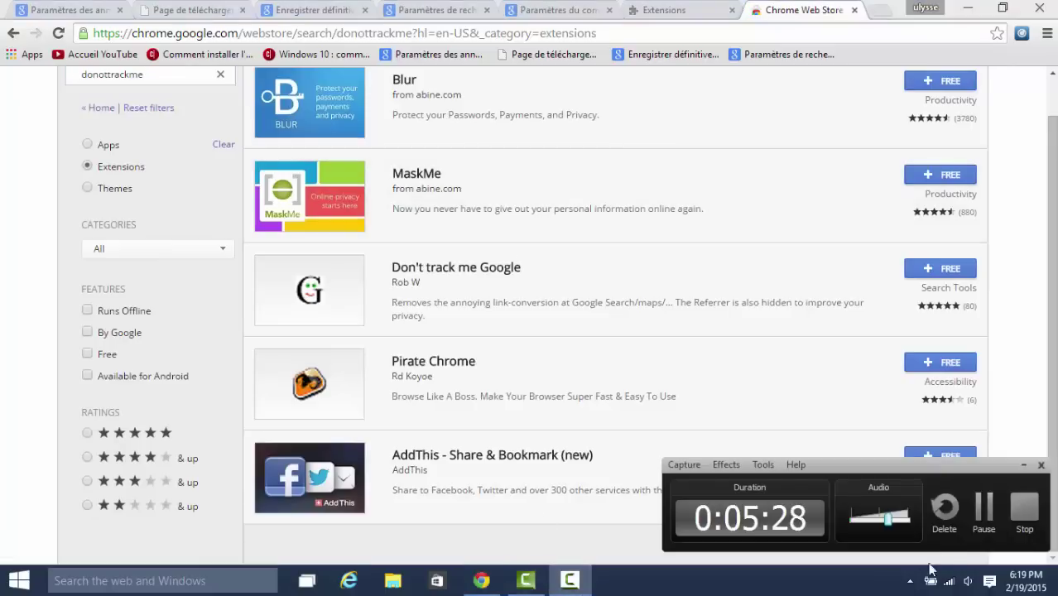
{"action": "left_click", "coordinate": [982, 506]}
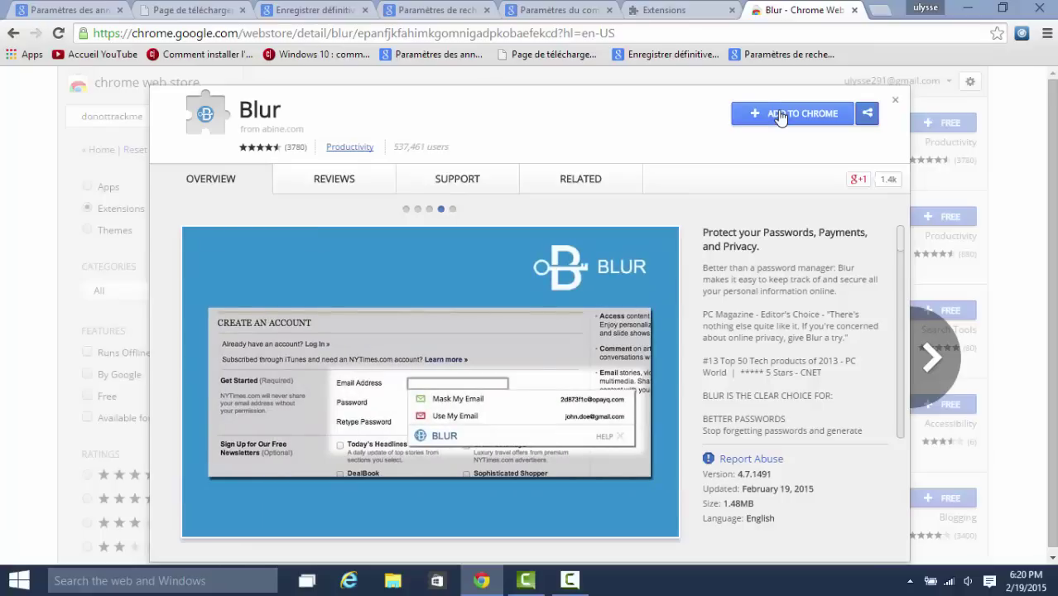
Install the Blur extension from abine.com, and close its store details and welcome page.
{"action": "left_click", "coordinate": [780, 116]}
{"action": "left_click", "coordinate": [565, 181]}
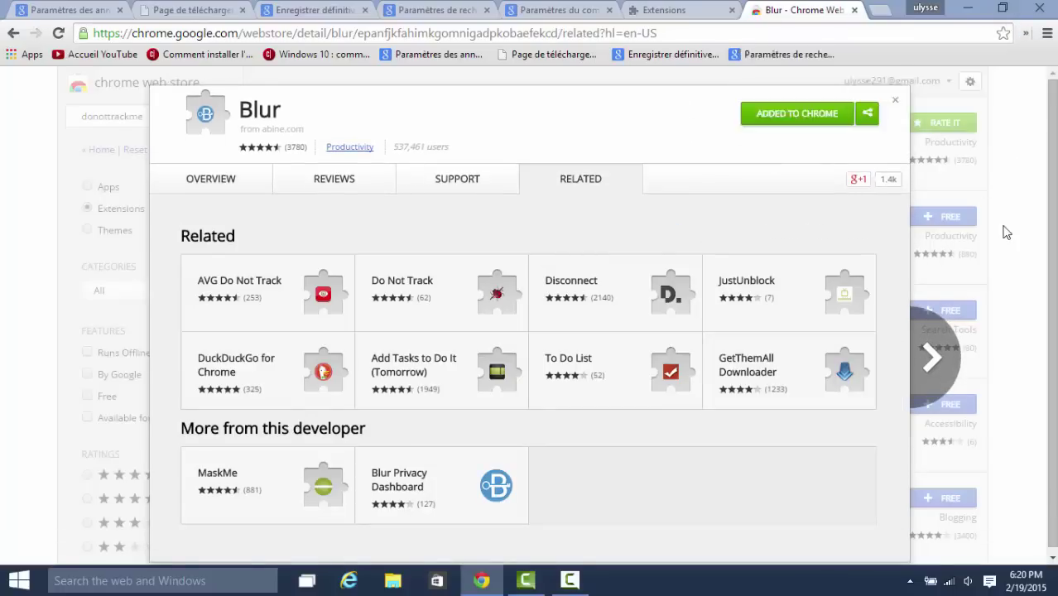
{"action": "left_click", "coordinate": [1006, 233]}
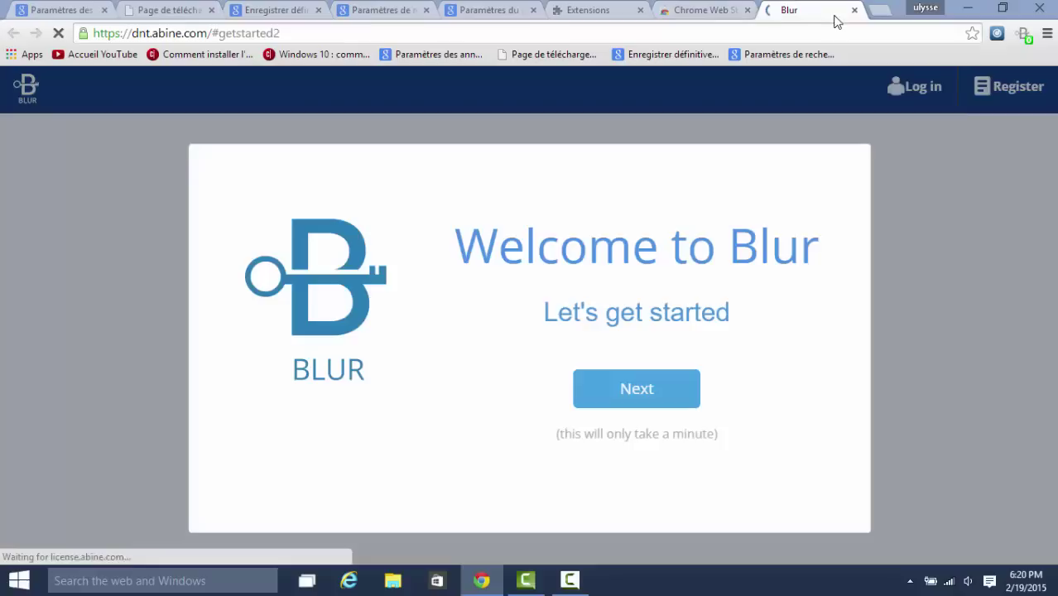
{"action": "left_click", "coordinate": [855, 11]}
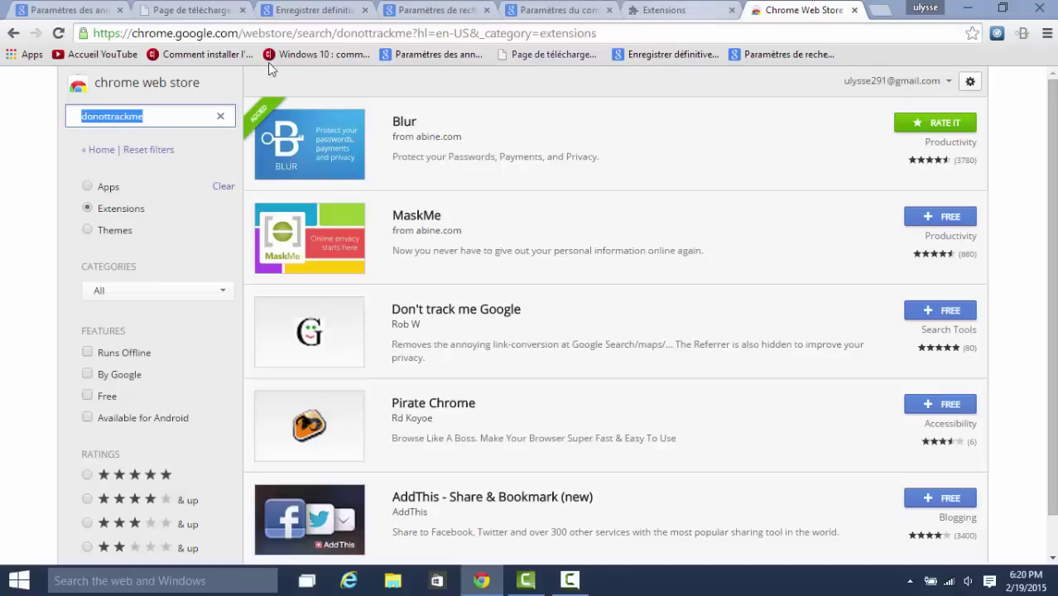
Search the store's extensions for "disconnect".
{"action": "type", "text": "dis"}
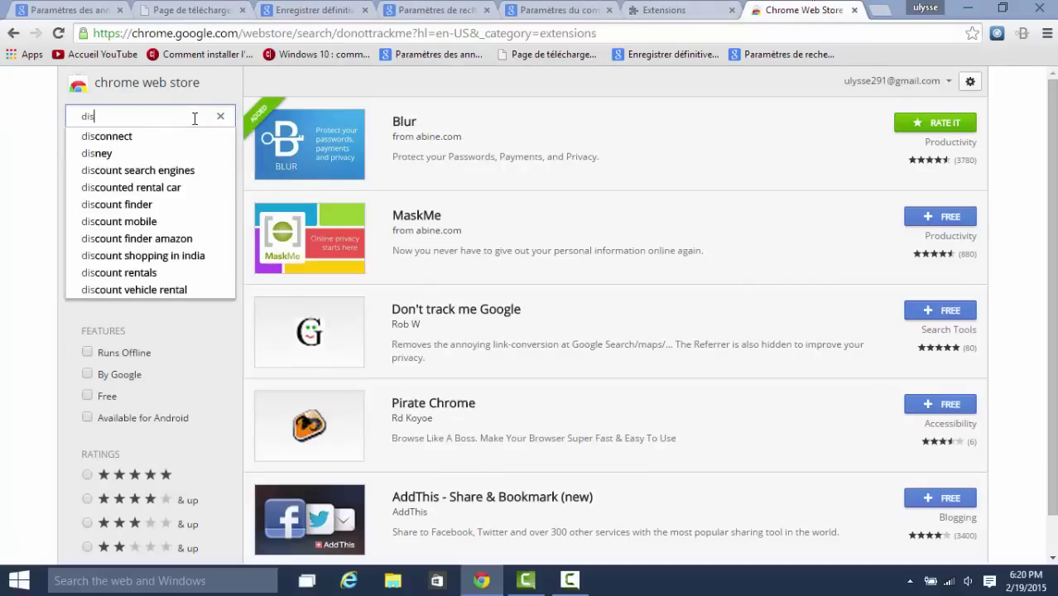
{"action": "type", "text": "connect"}
{"action": "key", "text": "Return"}
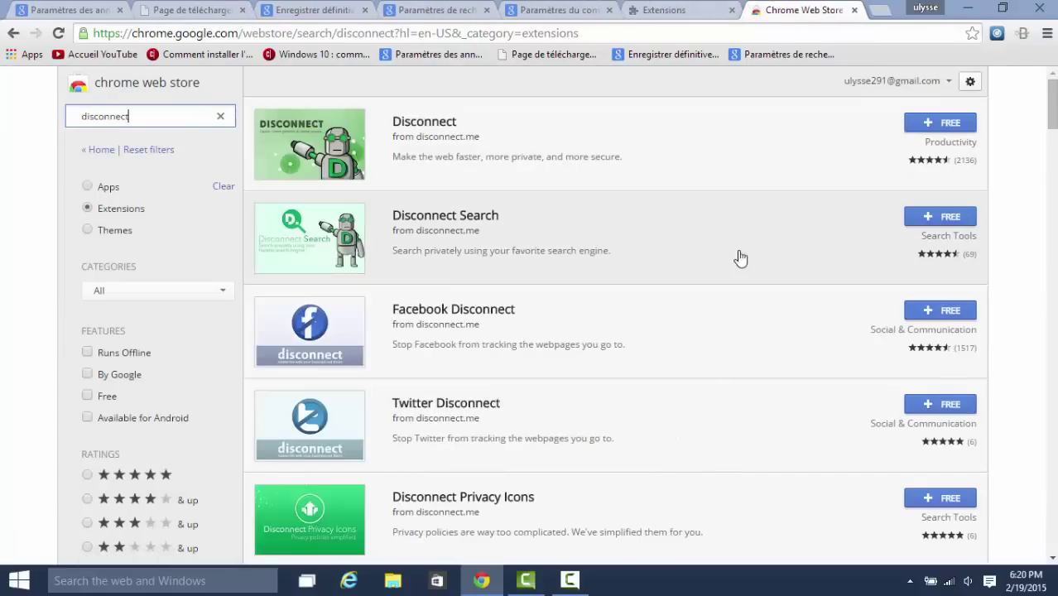
Install the Disconnect extension from disconnect.me and close its donation page.
{"action": "left_click", "coordinate": [944, 123]}
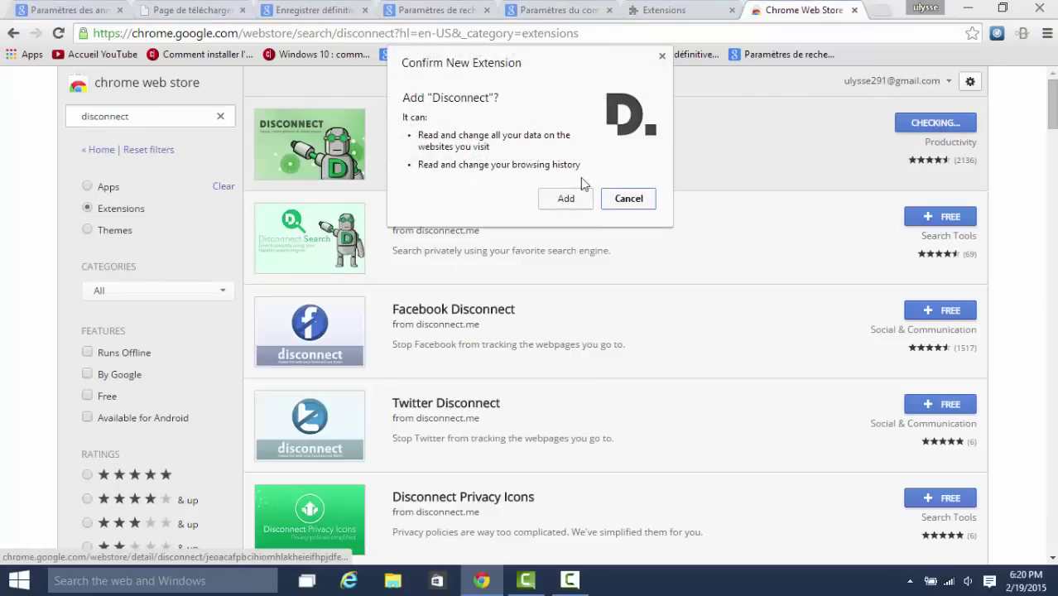
{"action": "left_click", "coordinate": [567, 199]}
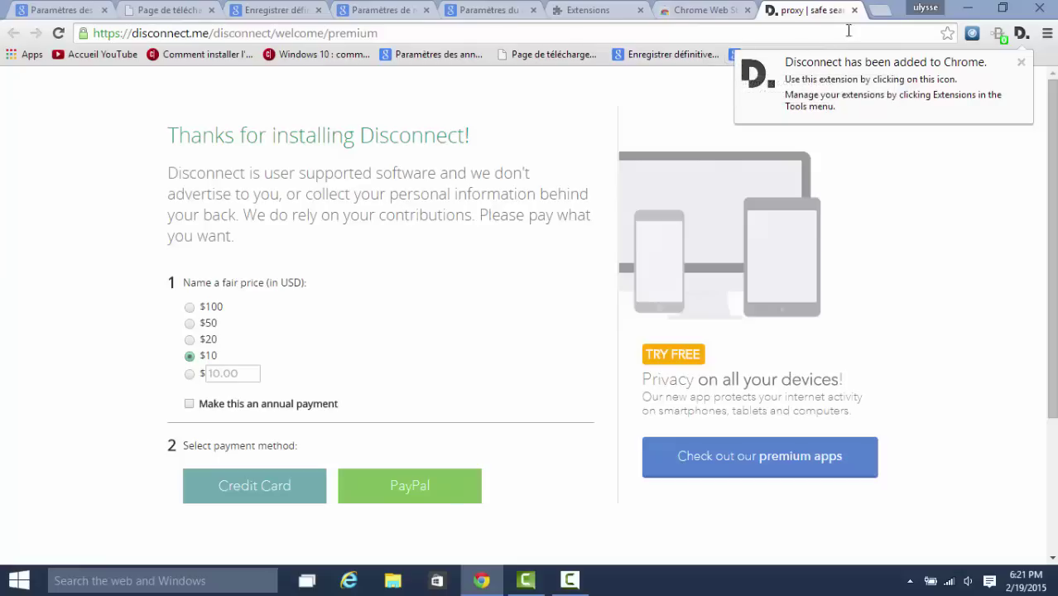
{"action": "left_click_drag", "start_coordinate": [427, 174], "coordinate": [444, 252]}
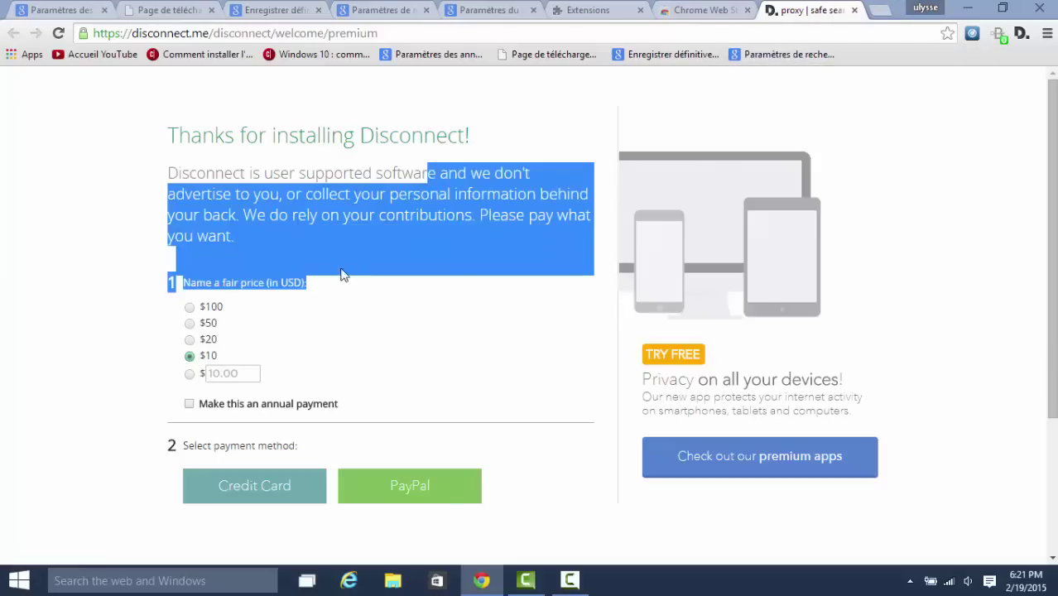
{"action": "left_click", "coordinate": [855, 10]}
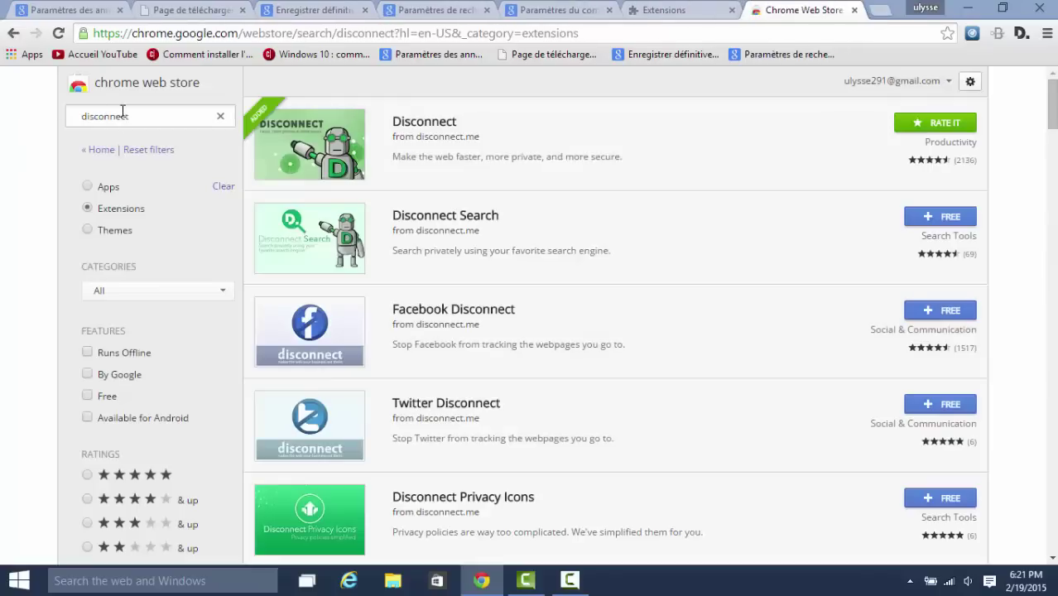
Search the store's extensions for "ghostery".
{"action": "left_click_drag", "start_coordinate": [135, 116], "coordinate": [29, 115]}
{"action": "type", "text": "gh"}
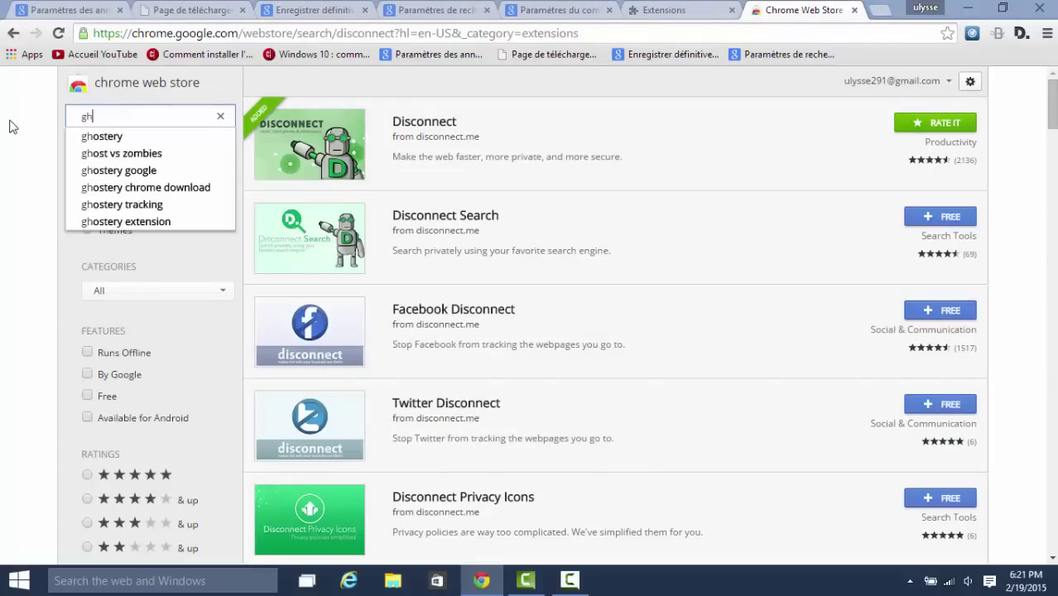
{"action": "type", "text": "ostery"}
{"action": "key", "text": "Return"}
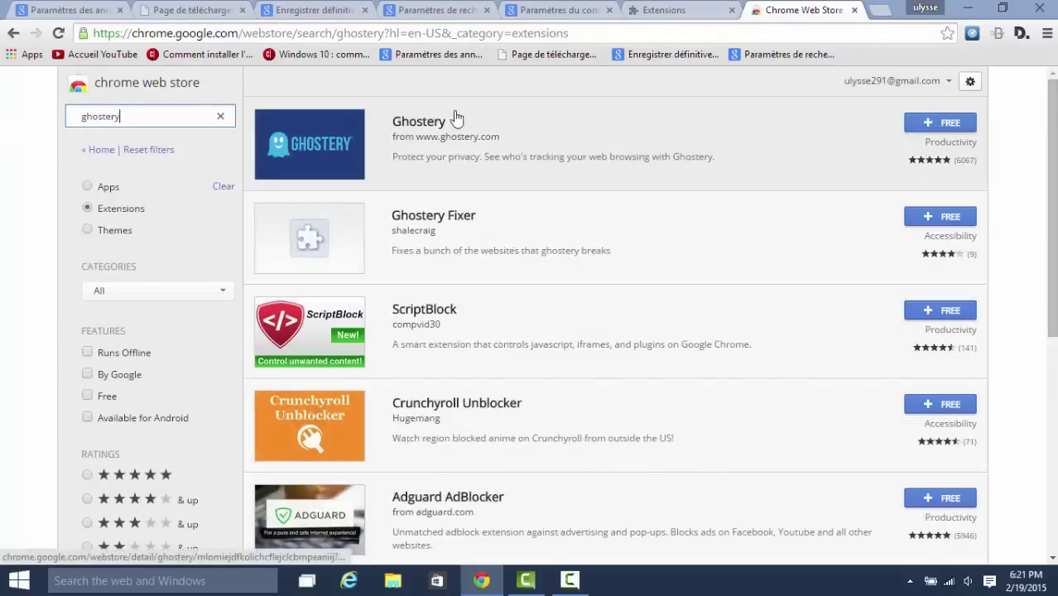
{"action": "left_click", "coordinate": [951, 122]}
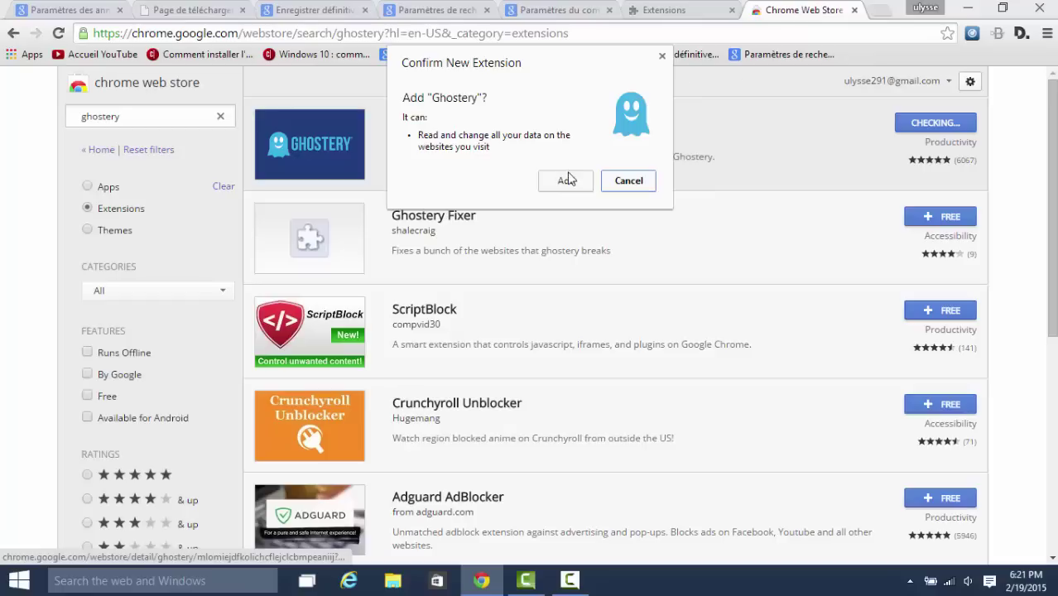
{"action": "left_click", "coordinate": [567, 180]}
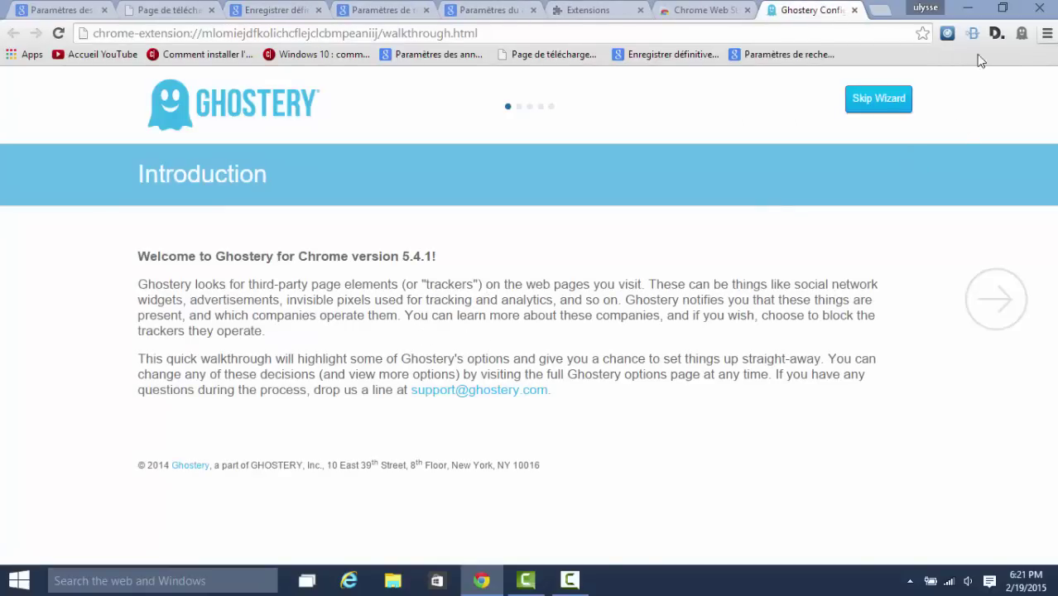
{"action": "left_click", "coordinate": [880, 114]}
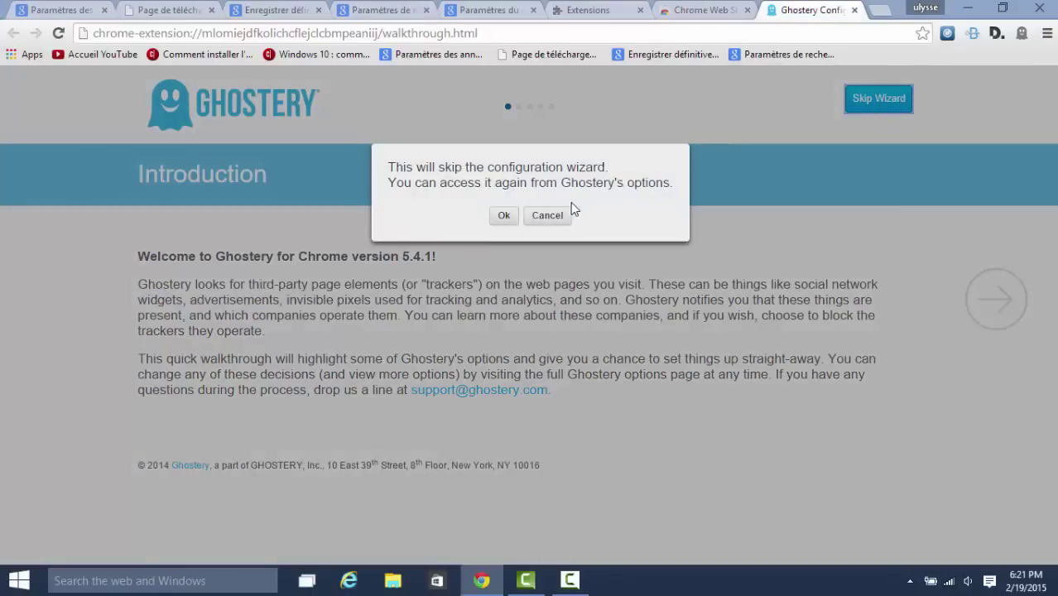
{"action": "left_click", "coordinate": [506, 218]}
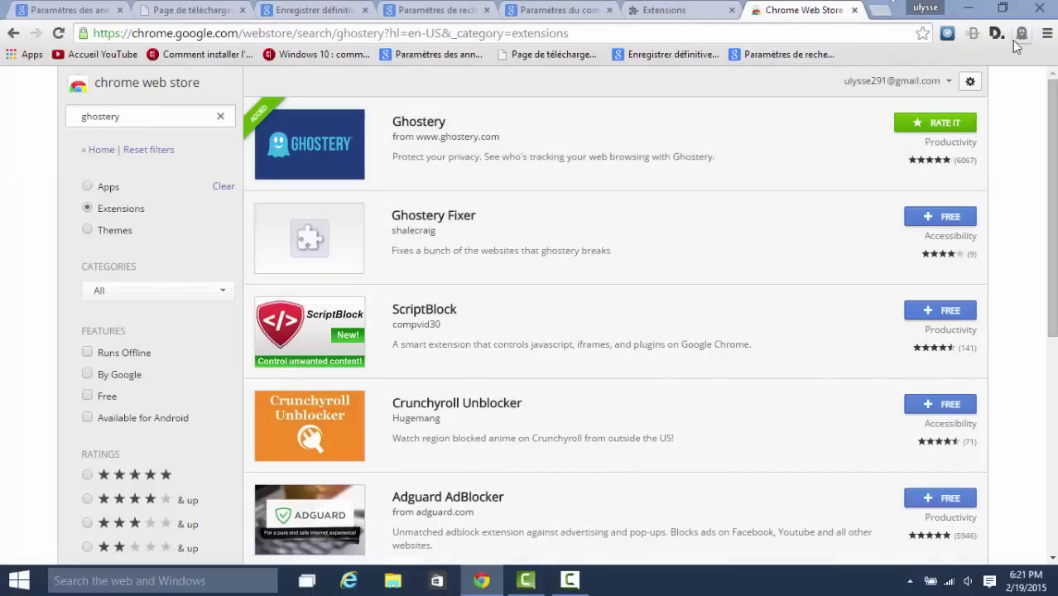
Go through Ghostery's Findings Panel tutorial up to its last page and close it.
{"action": "left_click", "coordinate": [1021, 35]}
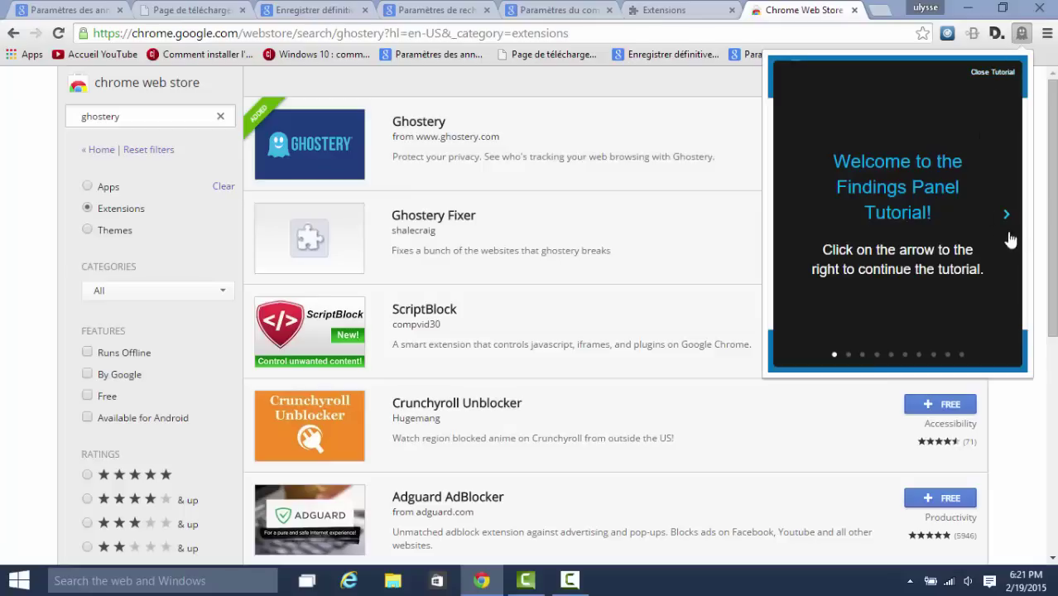
{"action": "left_click", "coordinate": [1006, 217]}
{"action": "double_click", "coordinate": [1006, 219]}
{"action": "double_click", "coordinate": [1006, 219]}
{"action": "double_click", "coordinate": [1007, 220]}
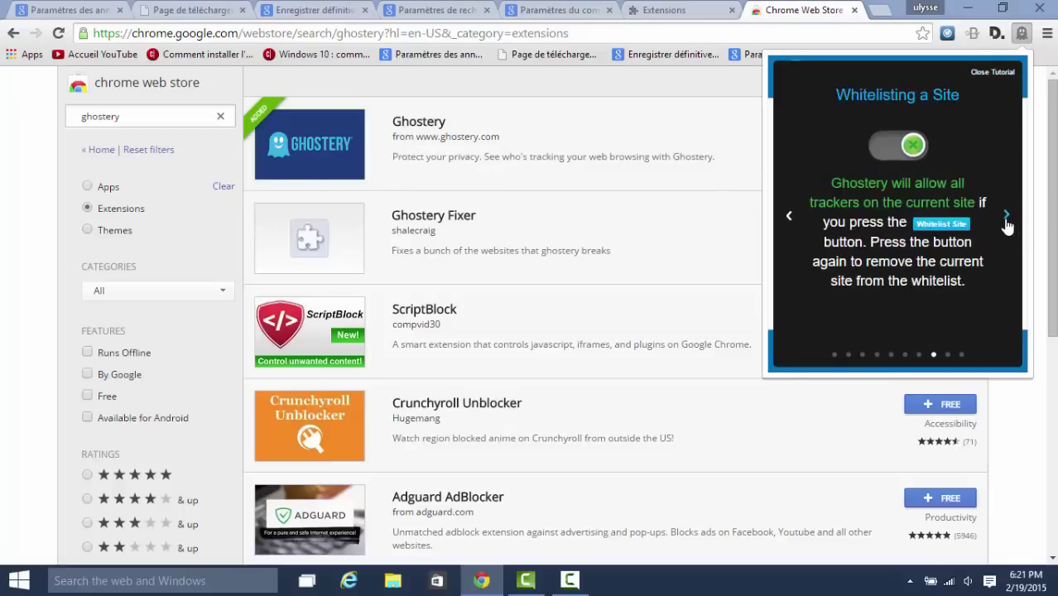
{"action": "left_click", "coordinate": [1007, 221]}
{"action": "left_click", "coordinate": [1007, 222]}
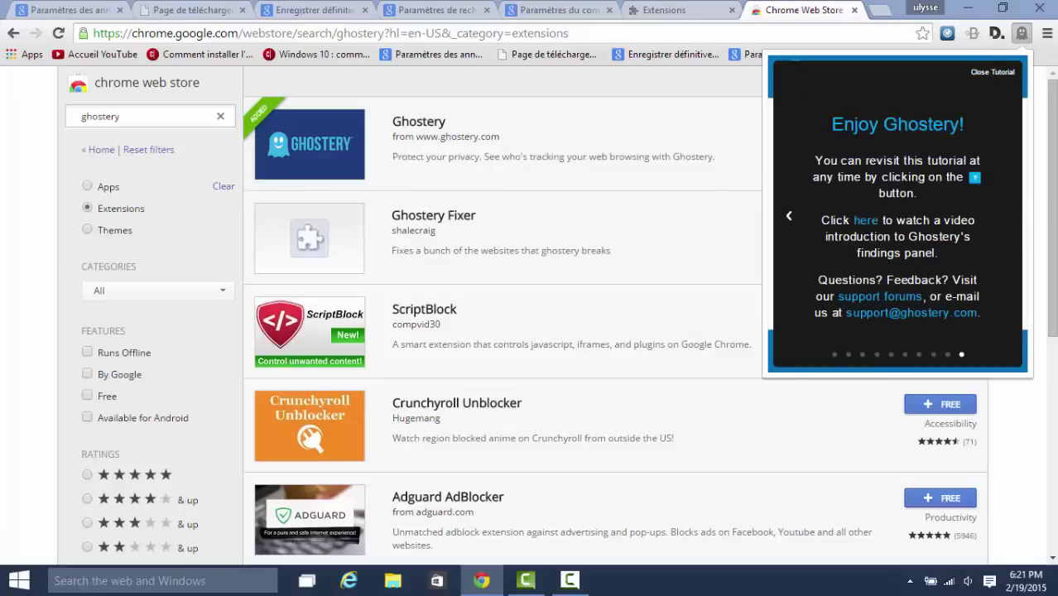
{"action": "left_click", "coordinate": [1004, 74]}
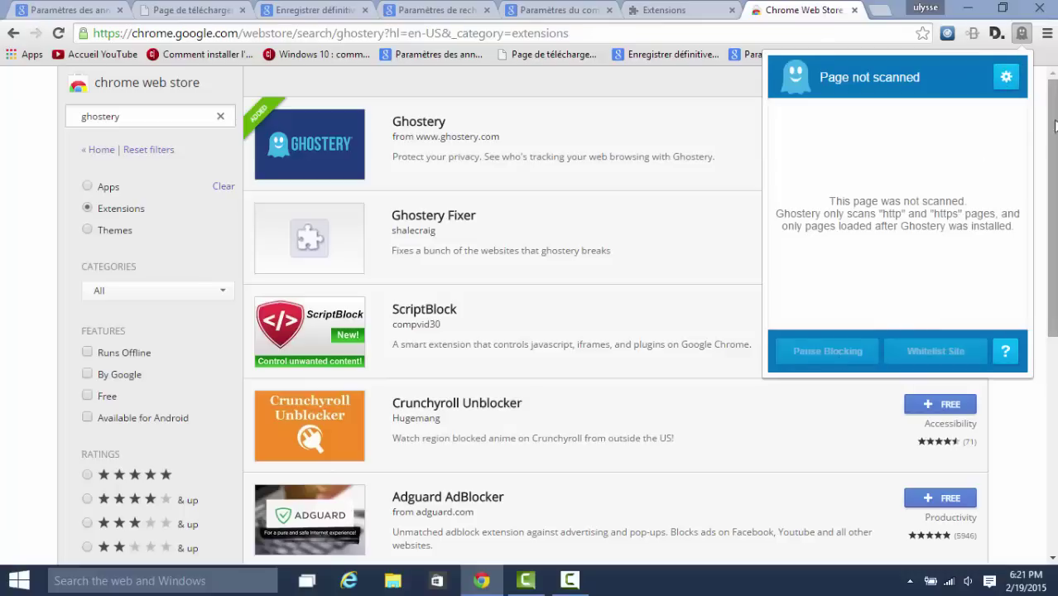
Look over Ghostery's General options page and close it.
{"action": "left_click_drag", "start_coordinate": [921, 214], "coordinate": [963, 214]}
{"action": "left_click", "coordinate": [1006, 91]}
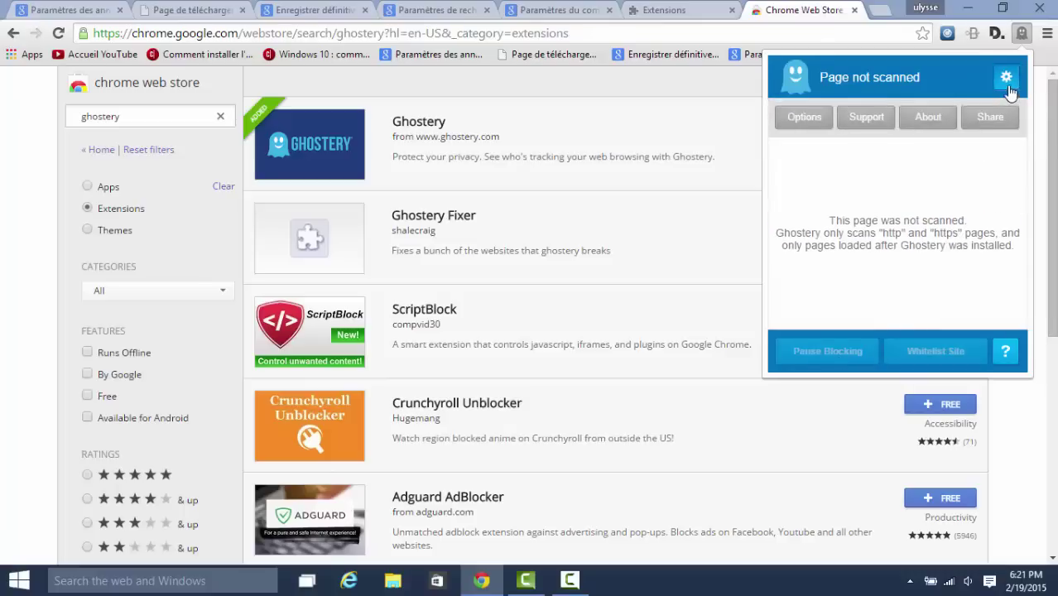
{"action": "left_click", "coordinate": [816, 121]}
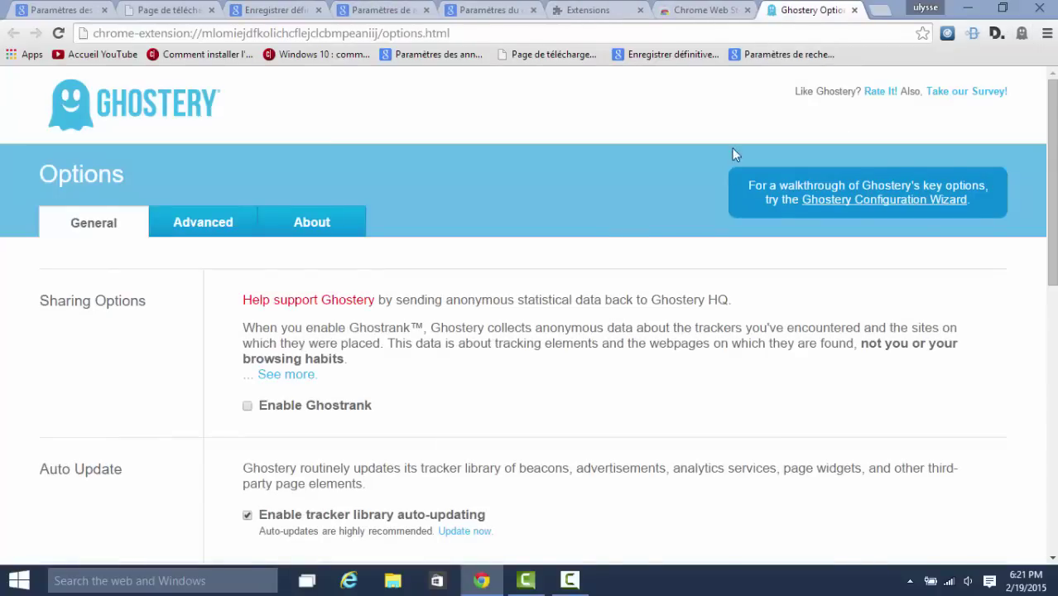
{"action": "scroll", "coordinate": [732, 157], "scroll_direction": "down", "scroll_amount": 2}
{"action": "left_click", "coordinate": [854, 10]}
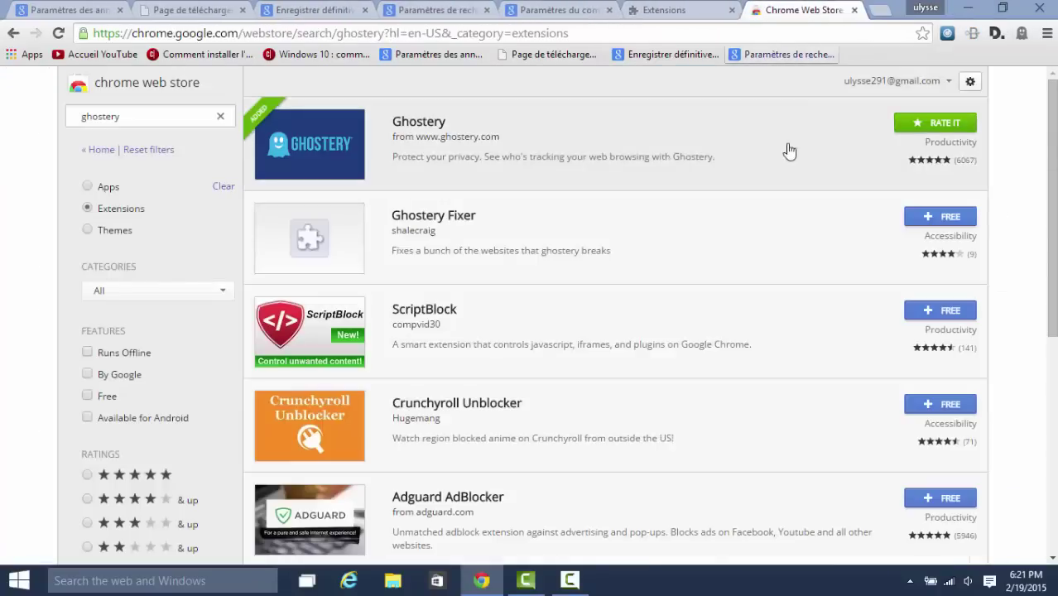
Check the toolbar panels of Disconnect and Blur, and close the Chrome Web Store page.
{"action": "left_click", "coordinate": [996, 33]}
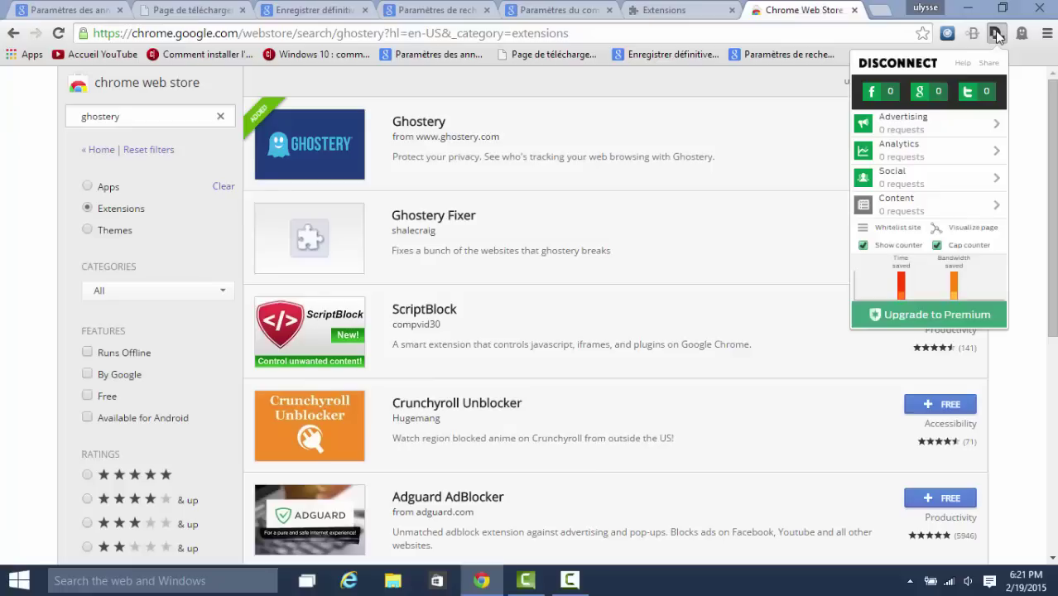
{"action": "left_click", "coordinate": [971, 37]}
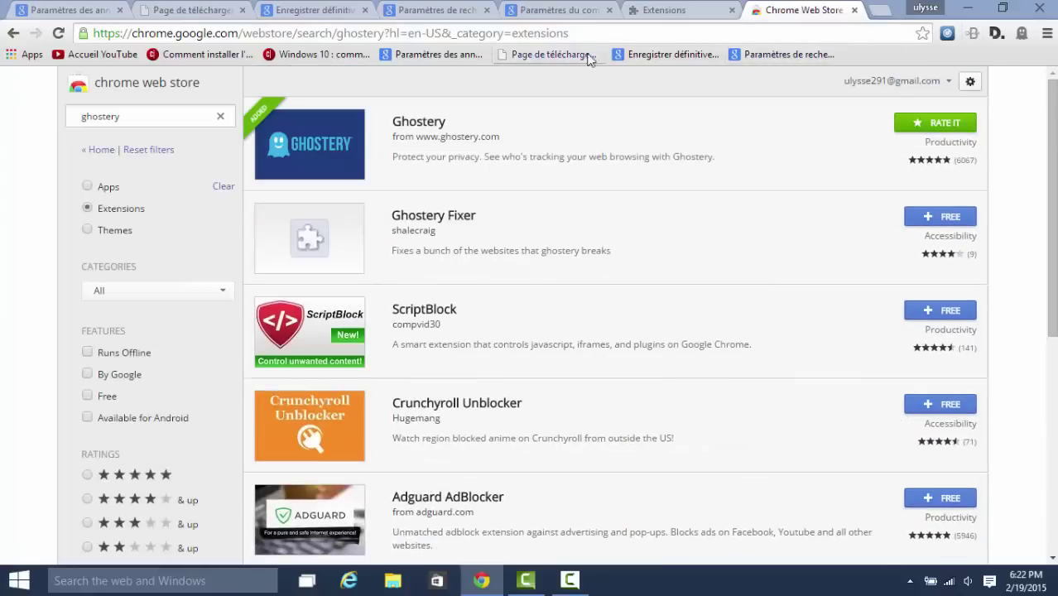
{"action": "left_click", "coordinate": [855, 10]}
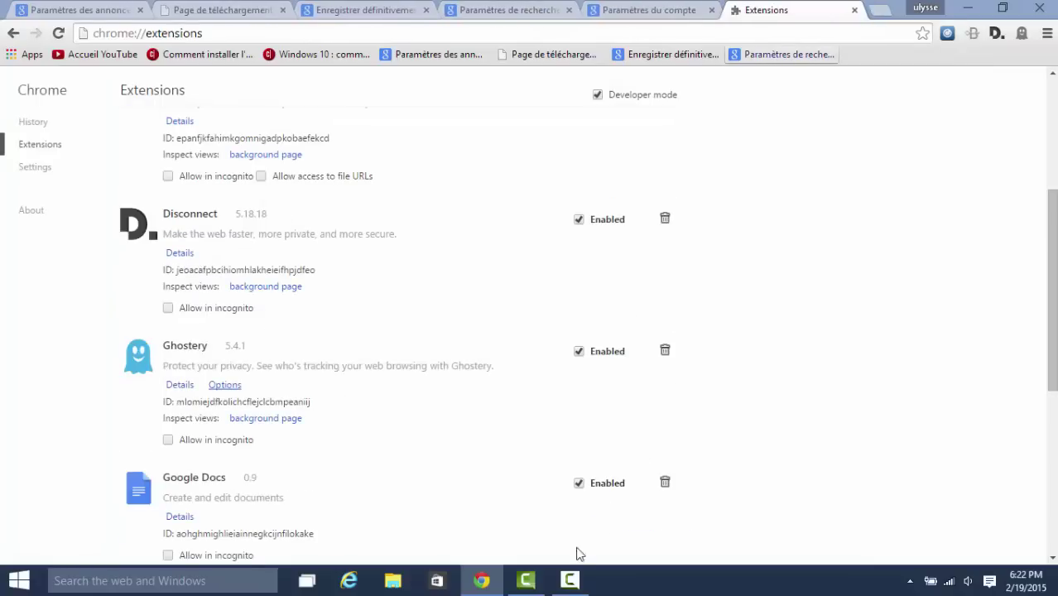
{"action": "left_click", "coordinate": [570, 581]}
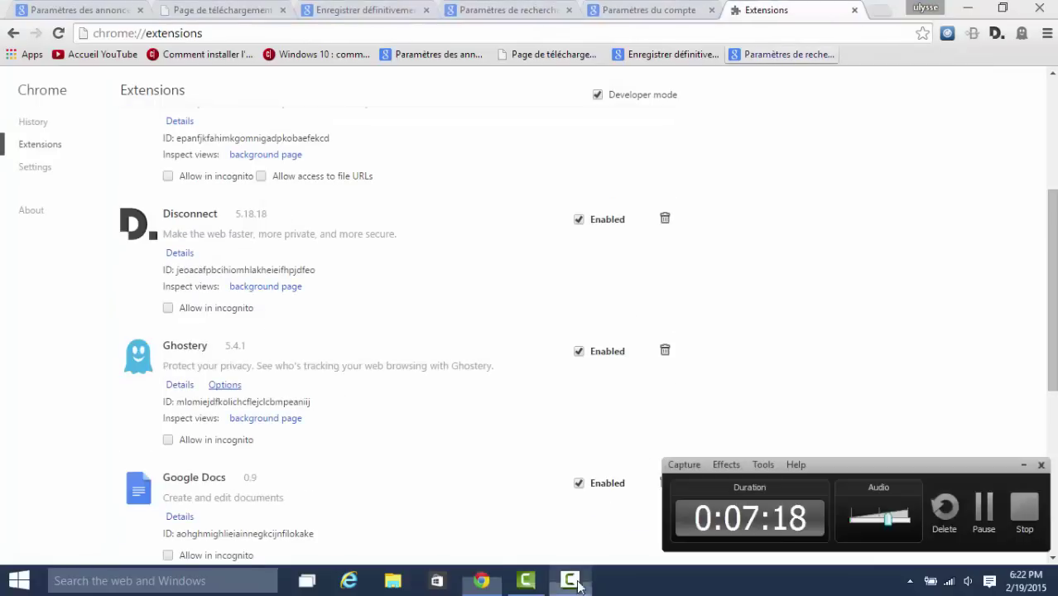
{"action": "left_click", "coordinate": [992, 515]}
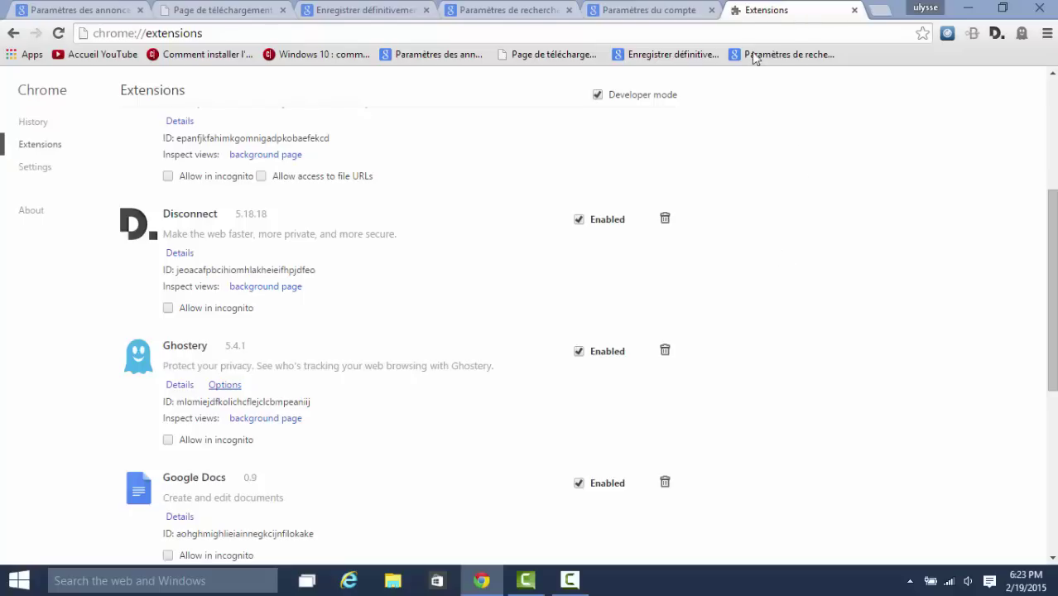
{"action": "left_click", "coordinate": [876, 8]}
{"action": "type", "text": "konbini.com/fr"}
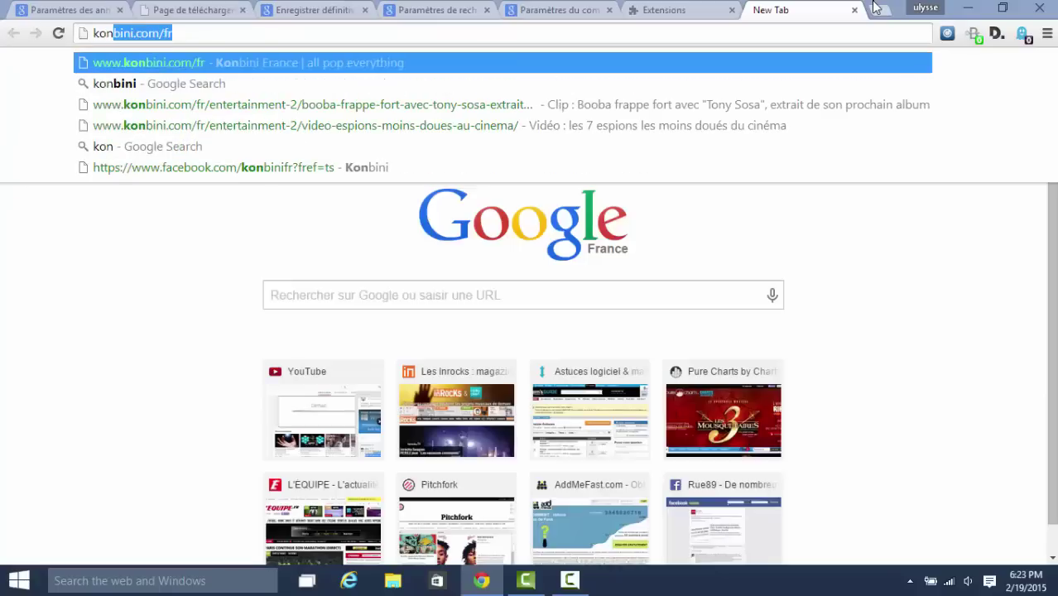
{"action": "key", "text": "Return"}
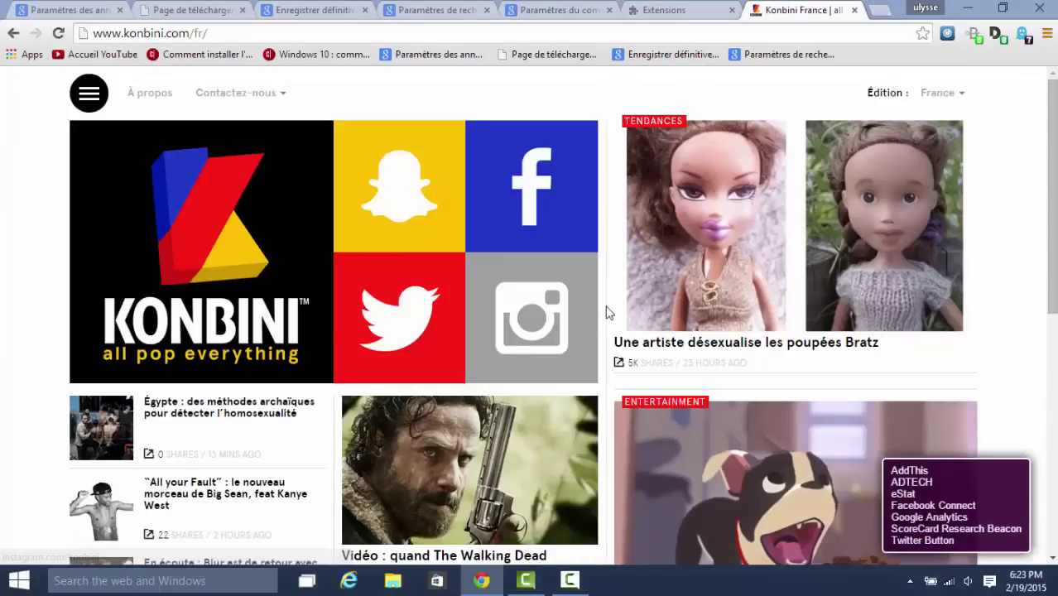
Reload and look through the Konbini home page for ads, and check Blur's blocked-tracker panel for the site.
{"action": "scroll", "coordinate": [449, 209], "scroll_direction": "down", "scroll_amount": 5}
{"action": "scroll", "coordinate": [448, 209], "scroll_direction": "down", "scroll_amount": 5}
{"action": "key", "text": "F5"}
{"action": "scroll", "coordinate": [449, 209], "scroll_direction": "up", "scroll_amount": 10}
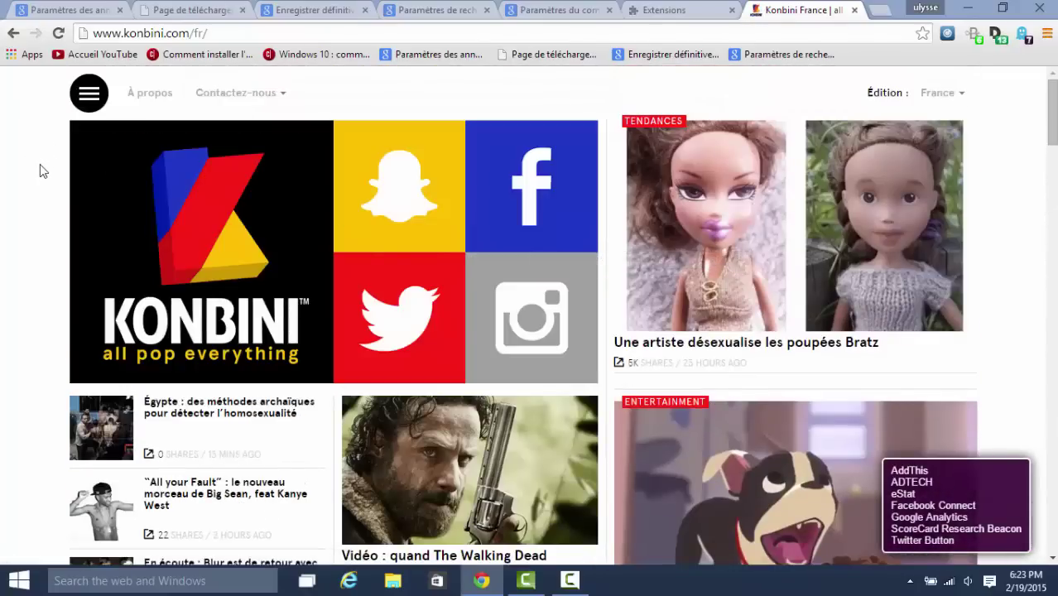
{"action": "scroll", "coordinate": [429, 202], "scroll_direction": "down", "scroll_amount": 8}
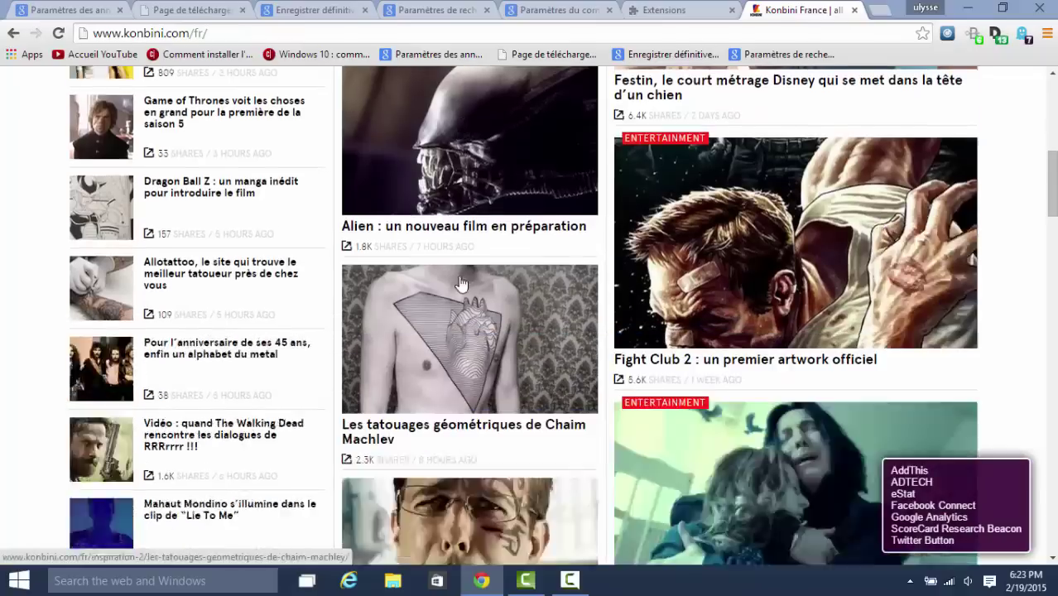
{"action": "scroll", "coordinate": [423, 325], "scroll_direction": "down", "scroll_amount": 4}
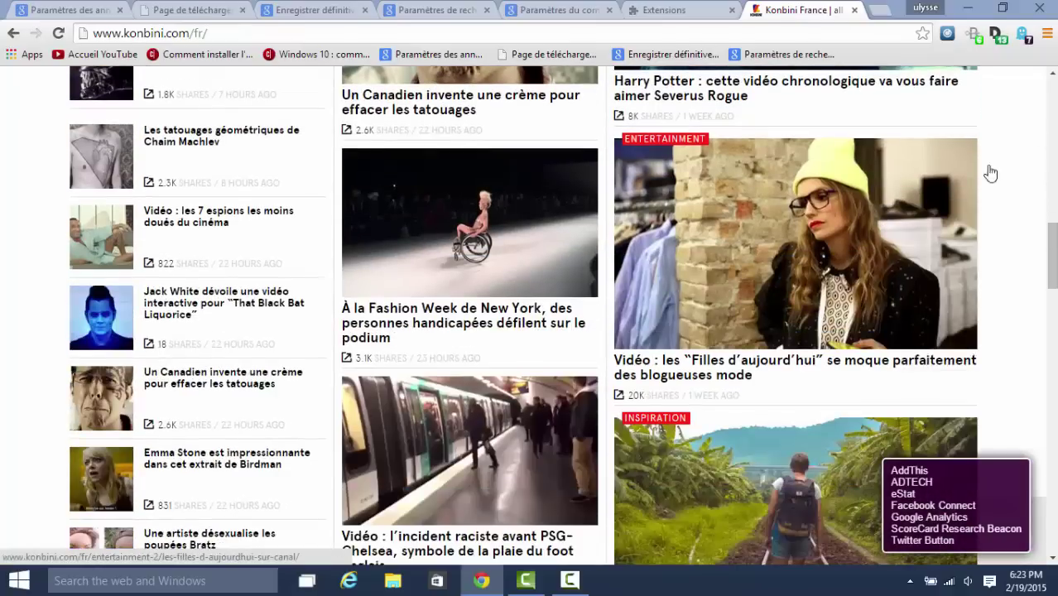
{"action": "key", "text": "F5"}
{"action": "left_click", "coordinate": [979, 36]}
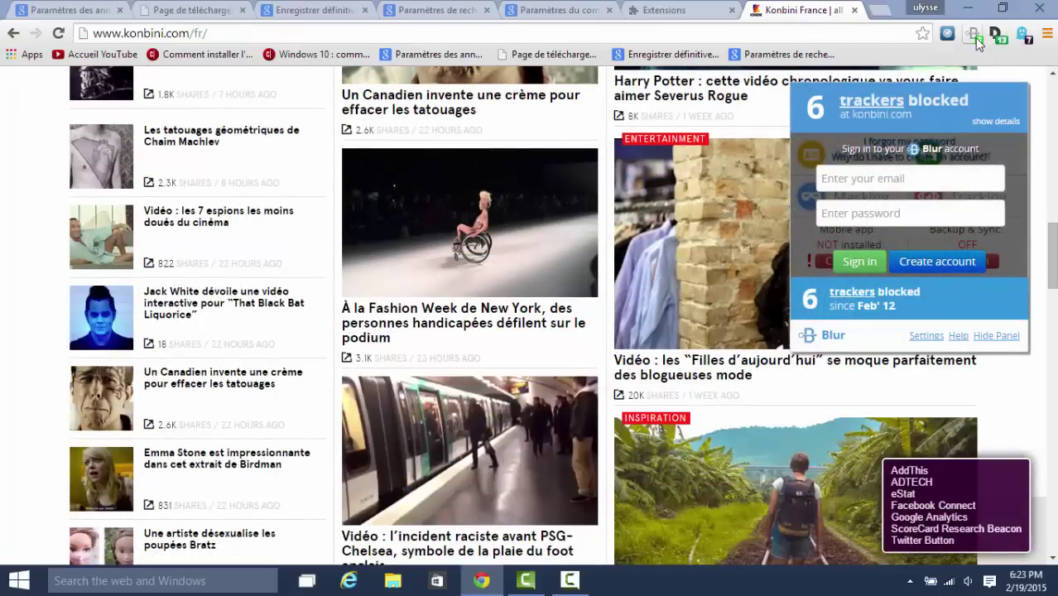
Load tomsguide.fr/faq/all.html in place of the Konbini page and examine it for ads and trackers.
{"action": "left_click", "coordinate": [764, 29]}
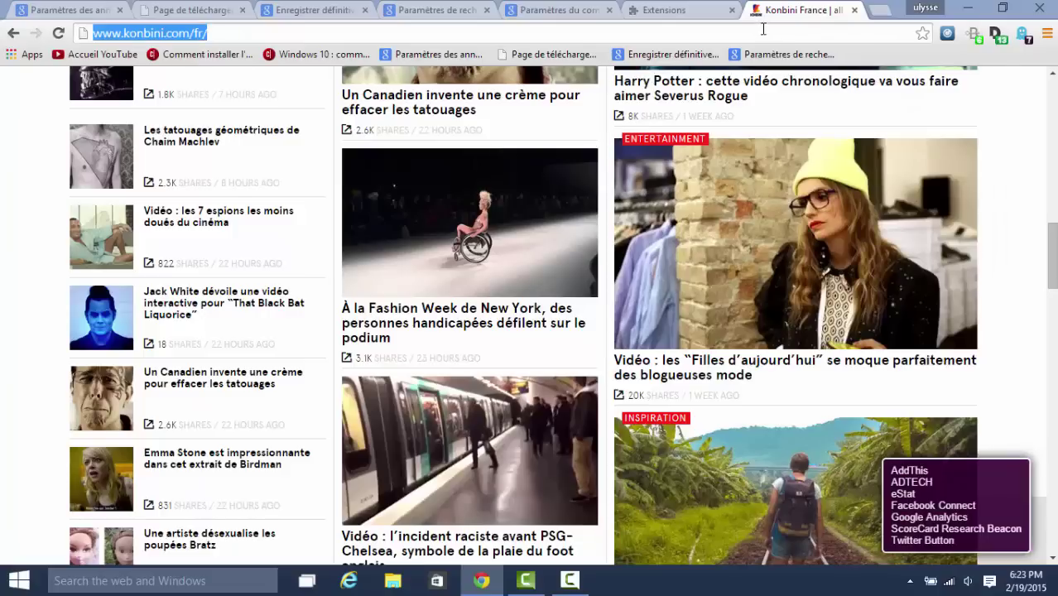
{"action": "type", "text": "tomsguide.fr/faq/all.html"}
{"action": "key", "text": "Return"}
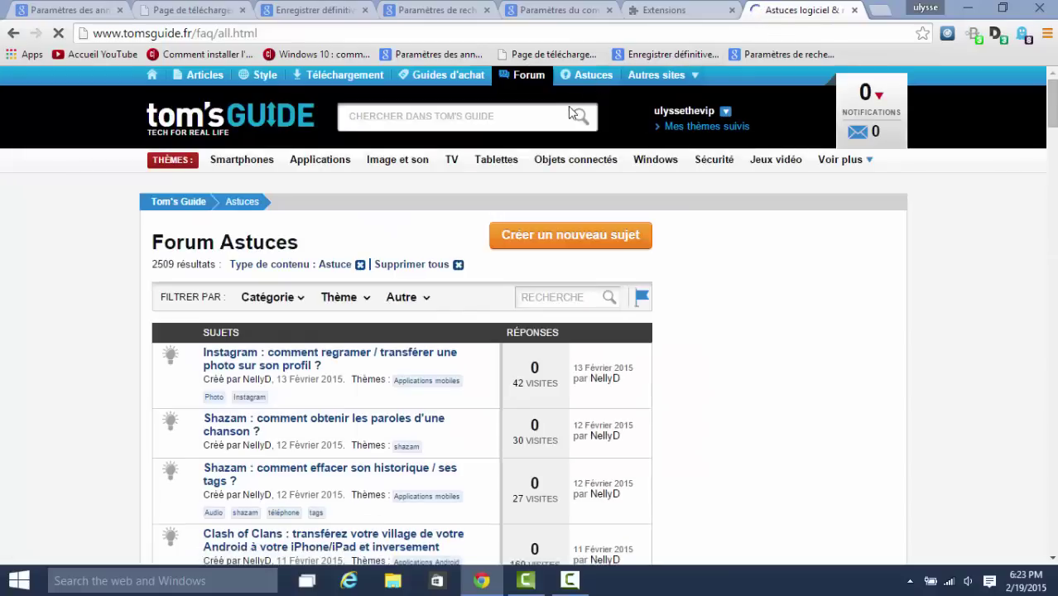
{"action": "scroll", "coordinate": [700, 205], "scroll_direction": "down", "scroll_amount": 2}
{"action": "scroll", "coordinate": [699, 204], "scroll_direction": "down", "scroll_amount": 6}
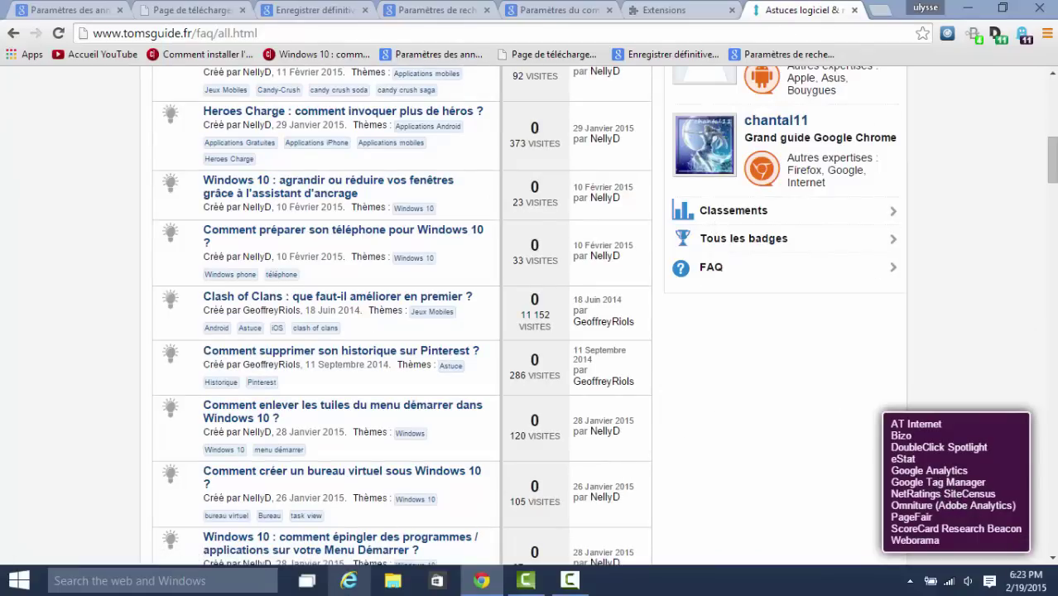
Switch to Internet Explorer and open konbini.com.
{"action": "left_click", "coordinate": [349, 580]}
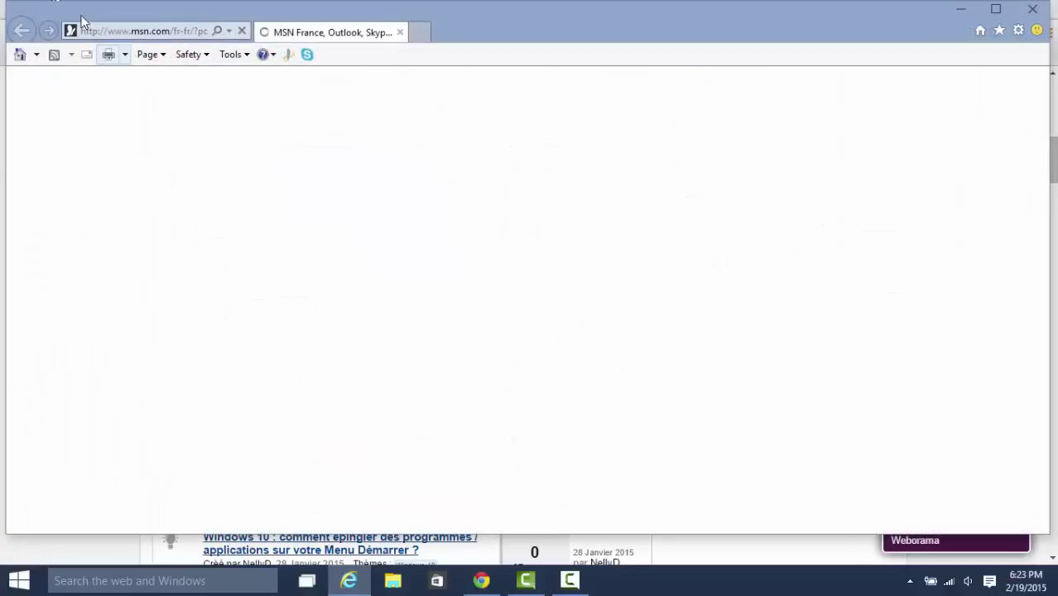
{"action": "left_click", "coordinate": [156, 37]}
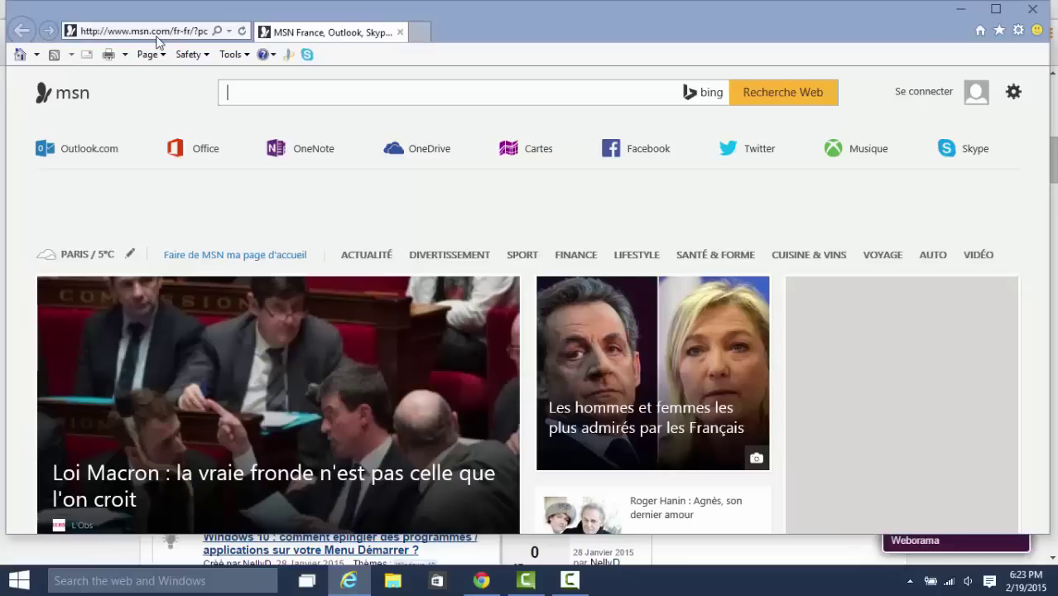
{"action": "left_click", "coordinate": [157, 36]}
{"action": "type", "text": "ko"}
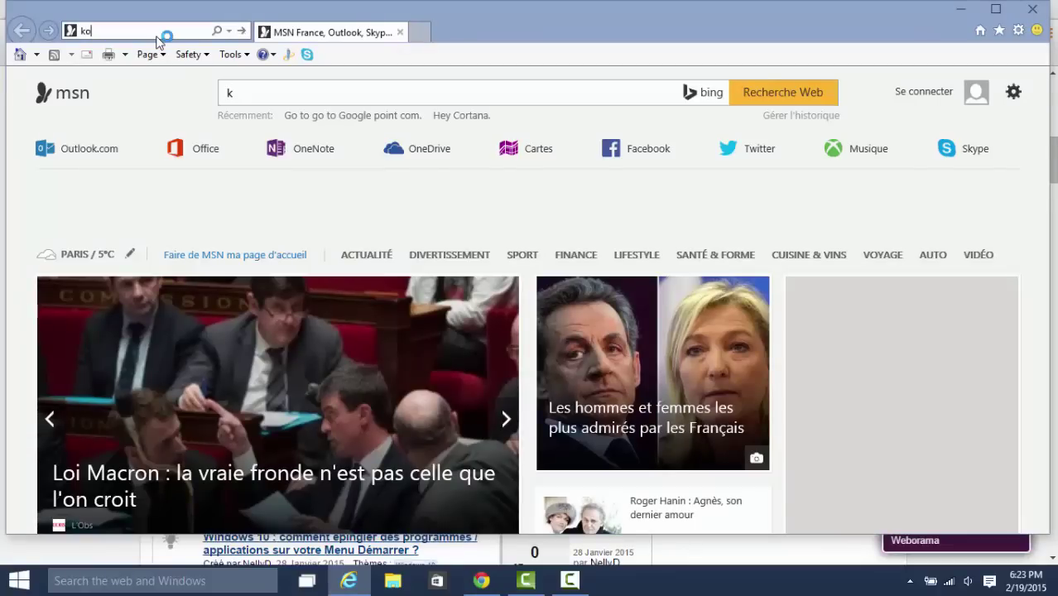
{"action": "type", "text": "nbini.com/"}
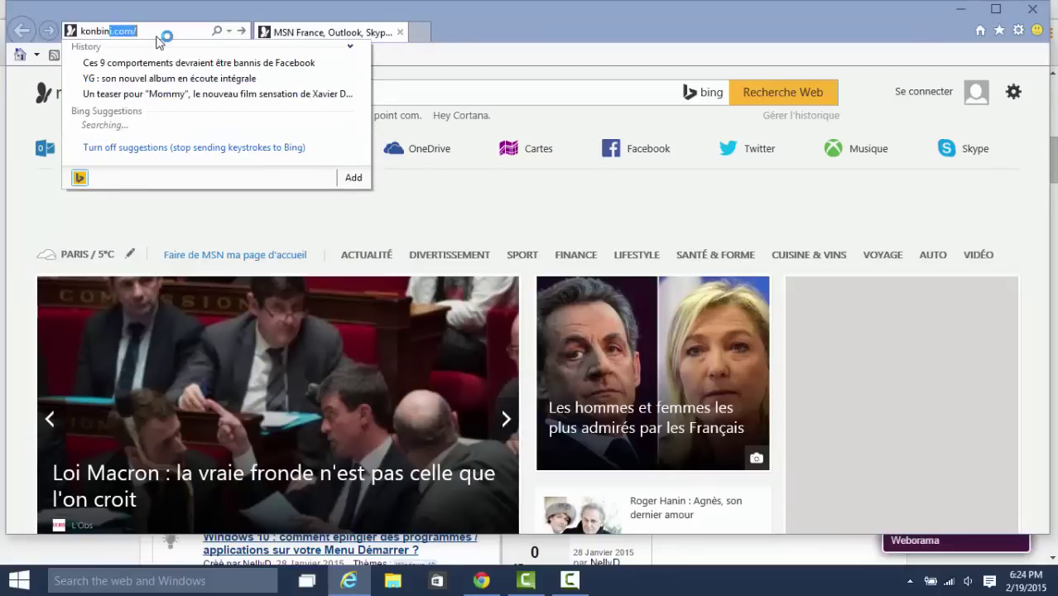
{"action": "key", "text": "Return"}
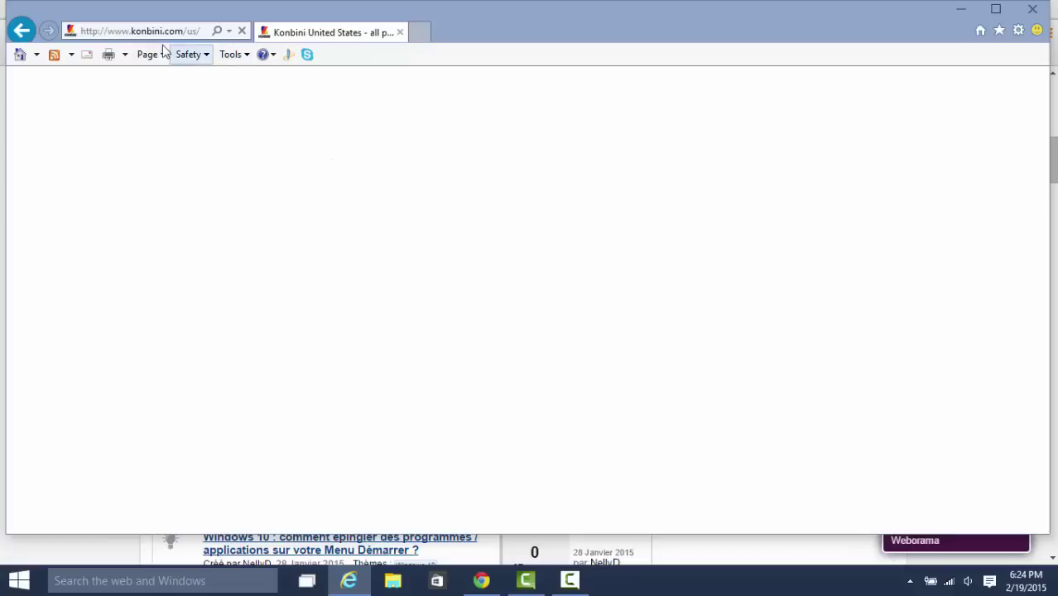
Change the Konbini address from the us to the fr edition and look at the ads on its page.
{"action": "left_click", "coordinate": [188, 31]}
{"action": "left_click_drag", "start_coordinate": [187, 32], "coordinate": [199, 32]}
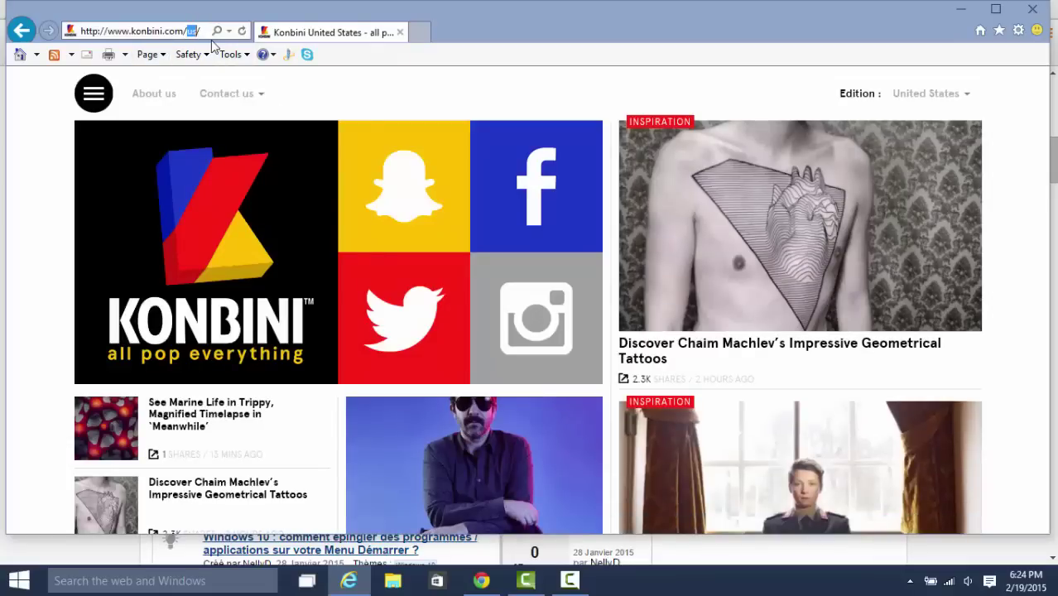
{"action": "type", "text": "fr"}
{"action": "key", "text": "Return"}
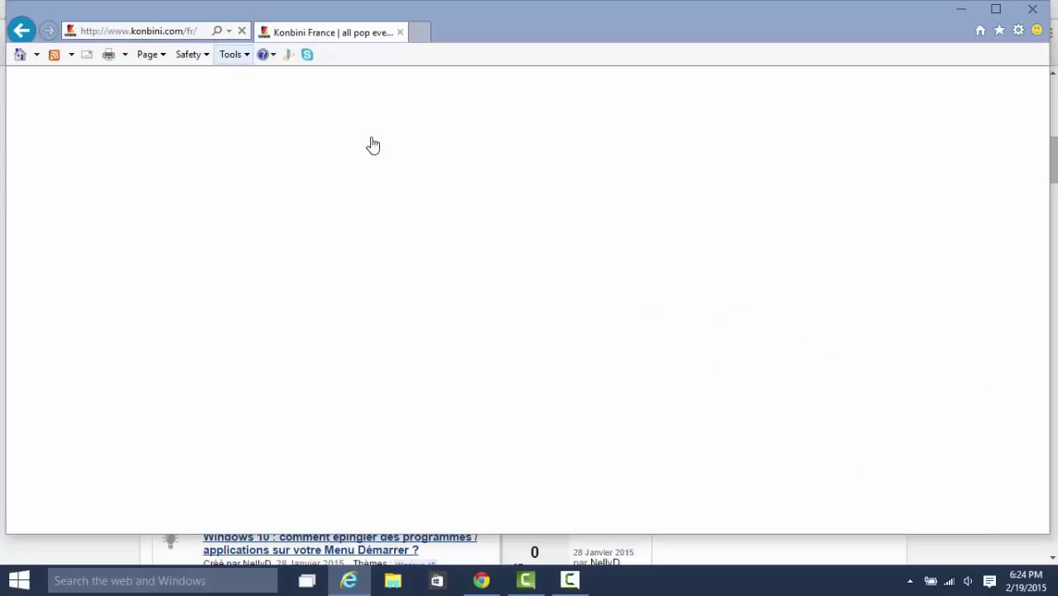
{"action": "scroll", "coordinate": [332, 281], "scroll_direction": "down", "scroll_amount": 1}
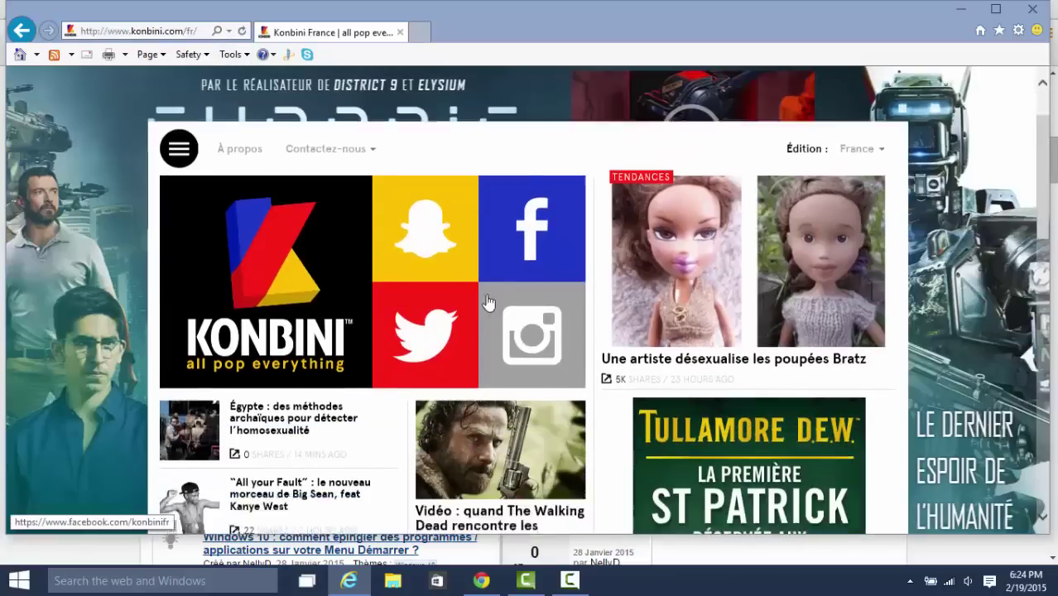
Look further down the French Konbini home page for advertising around and between the articles.
{"action": "scroll", "coordinate": [72, 231], "scroll_direction": "down", "scroll_amount": 10}
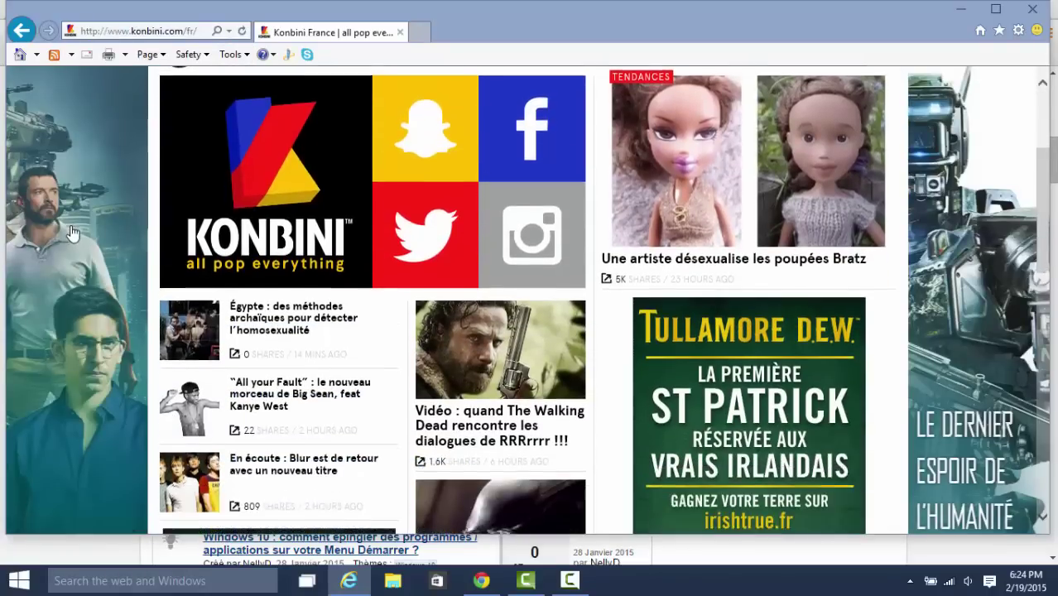
{"action": "scroll", "coordinate": [83, 252], "scroll_direction": "down", "scroll_amount": 3}
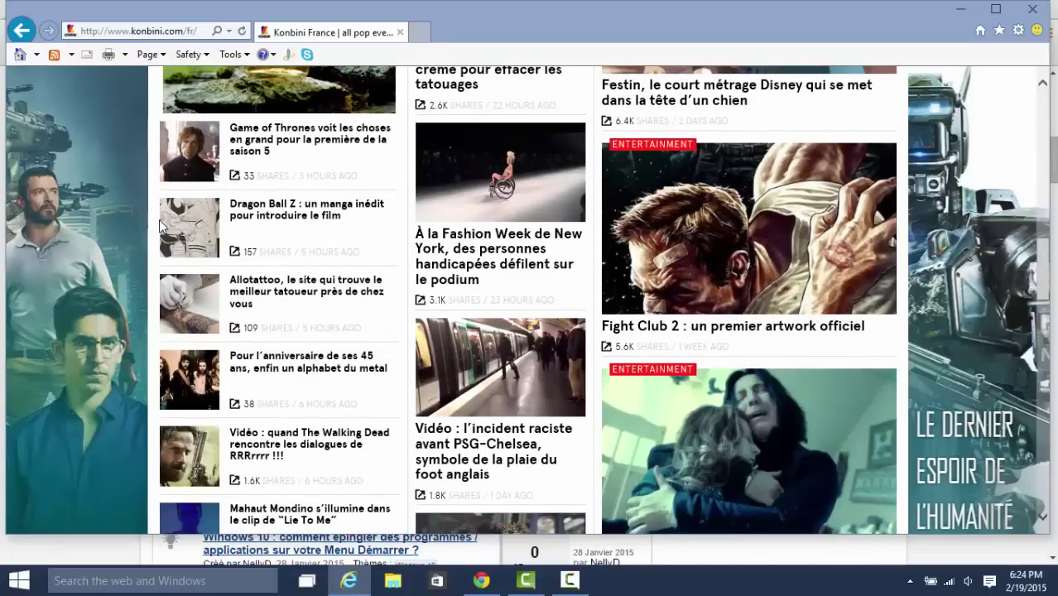
Try to load youtube-mp3.org in place of the Konbini page.
{"action": "left_click", "coordinate": [189, 31]}
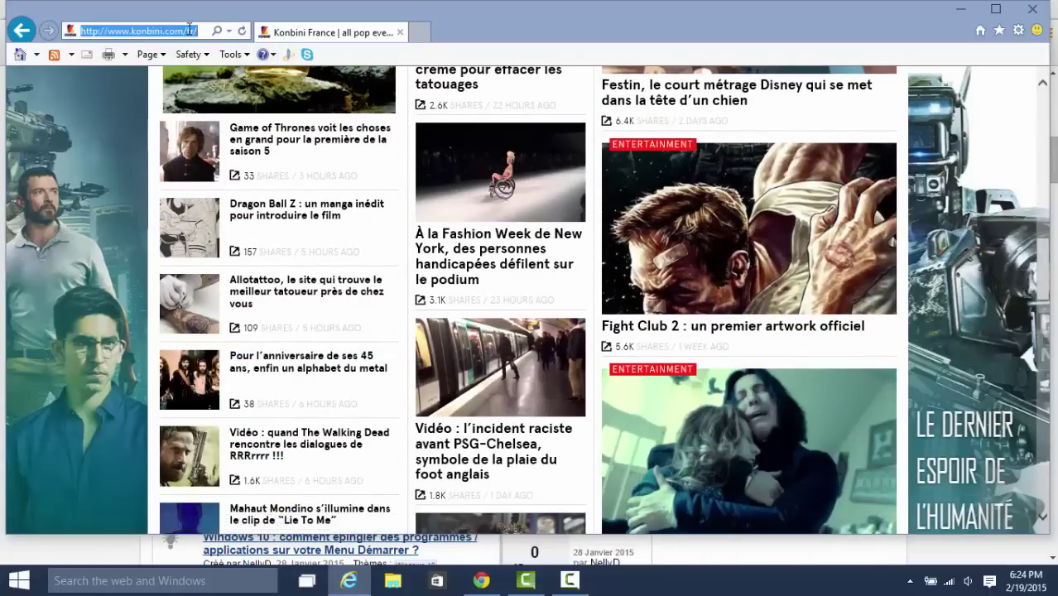
{"action": "type", "text": "youtube-mp3.org/"}
{"action": "key", "text": "Return"}
Load youtube.com and open the video "Set&Match - Quoi de neuf" to look at the ads beside it.
{"action": "left_click", "coordinate": [181, 32]}
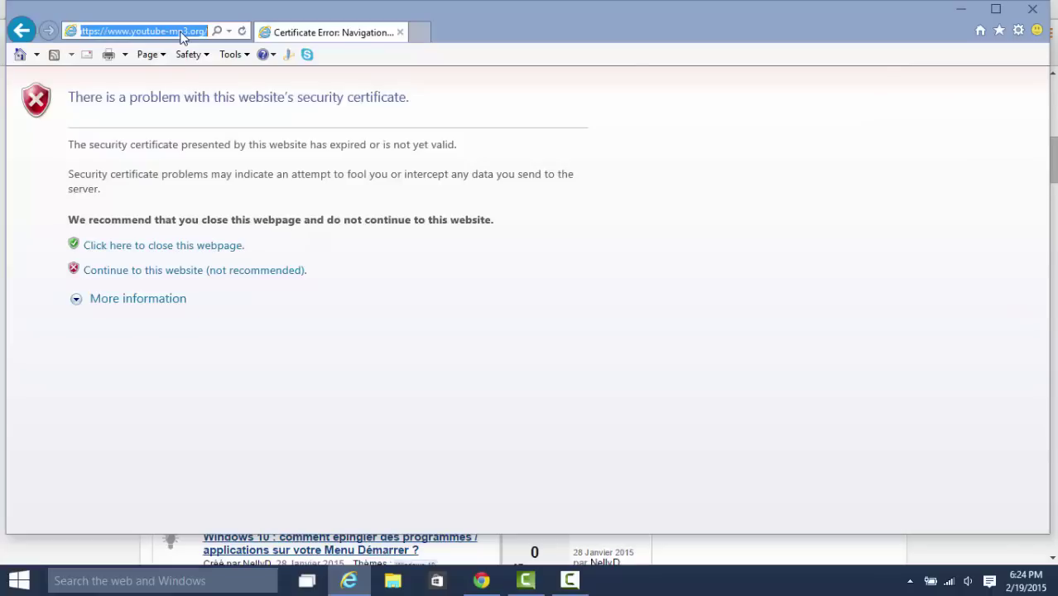
{"action": "type", "text": "y"}
{"action": "key", "text": "Down"}
{"action": "key", "text": "Return"}
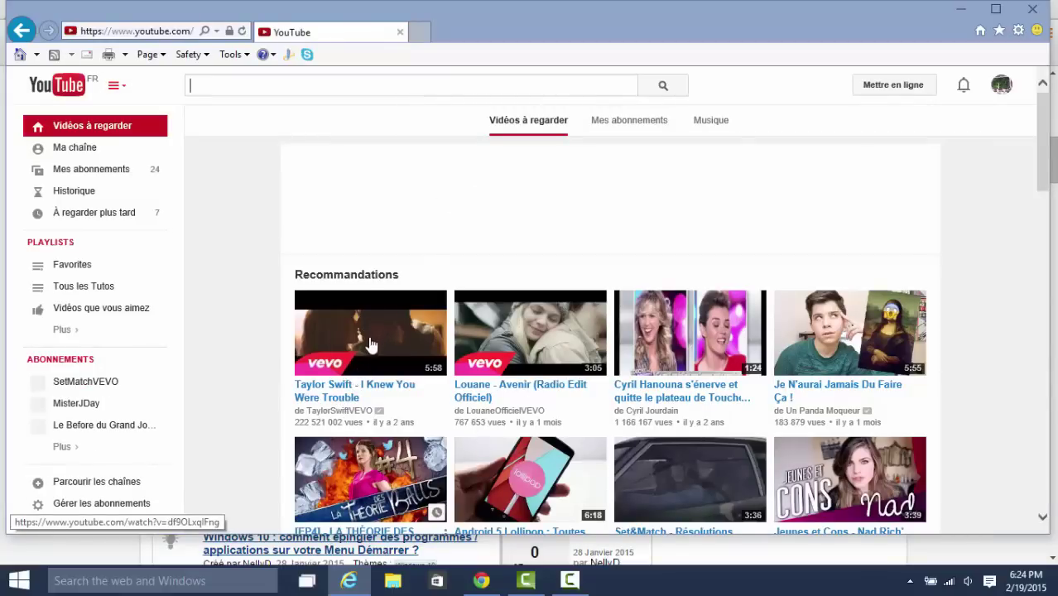
{"action": "scroll", "coordinate": [350, 426], "scroll_direction": "down", "scroll_amount": 3}
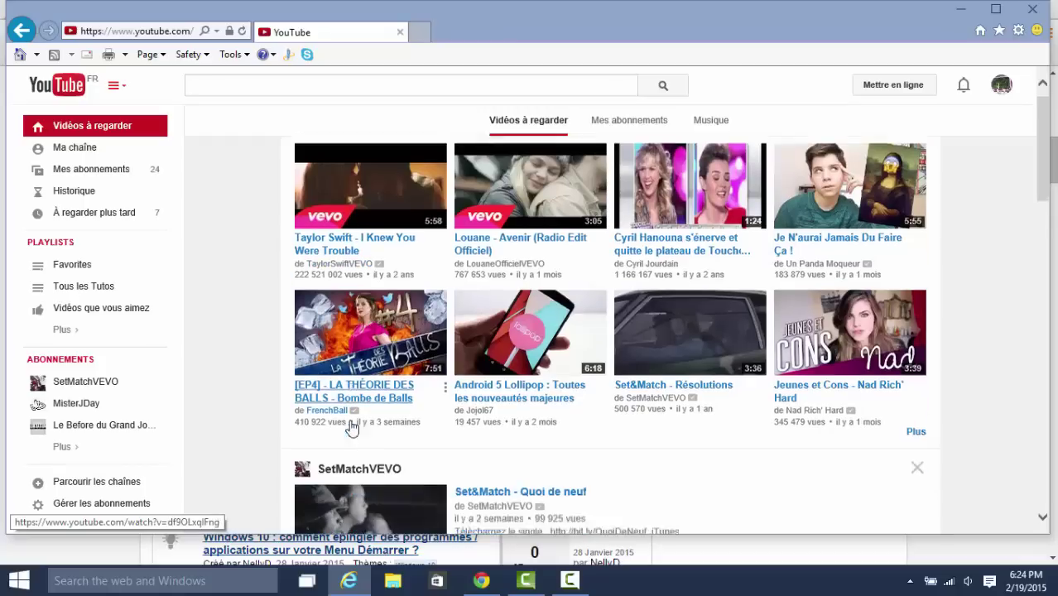
{"action": "left_click", "coordinate": [562, 250]}
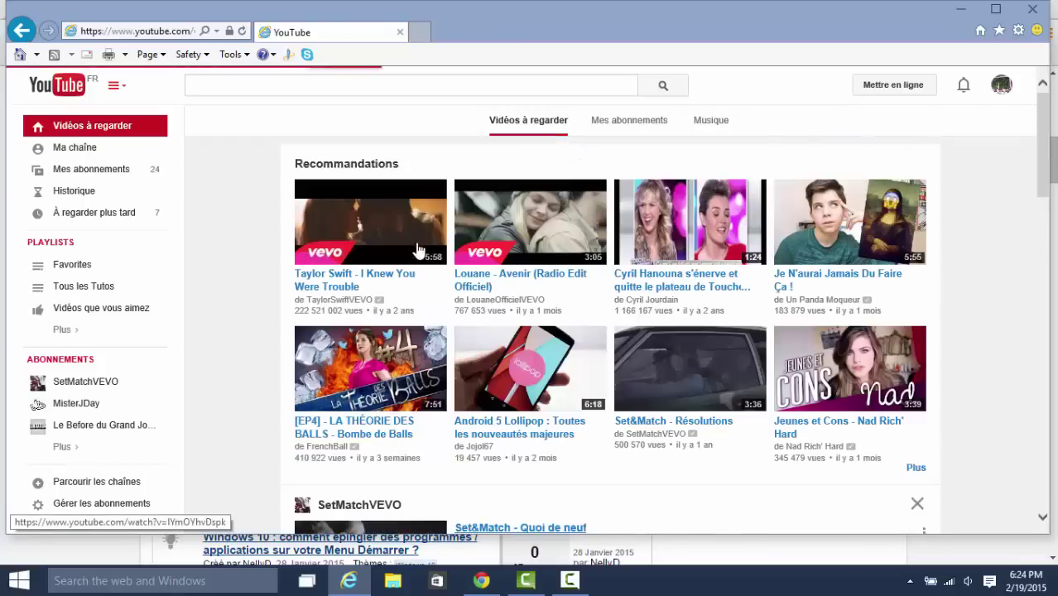
{"action": "left_click", "coordinate": [310, 258]}
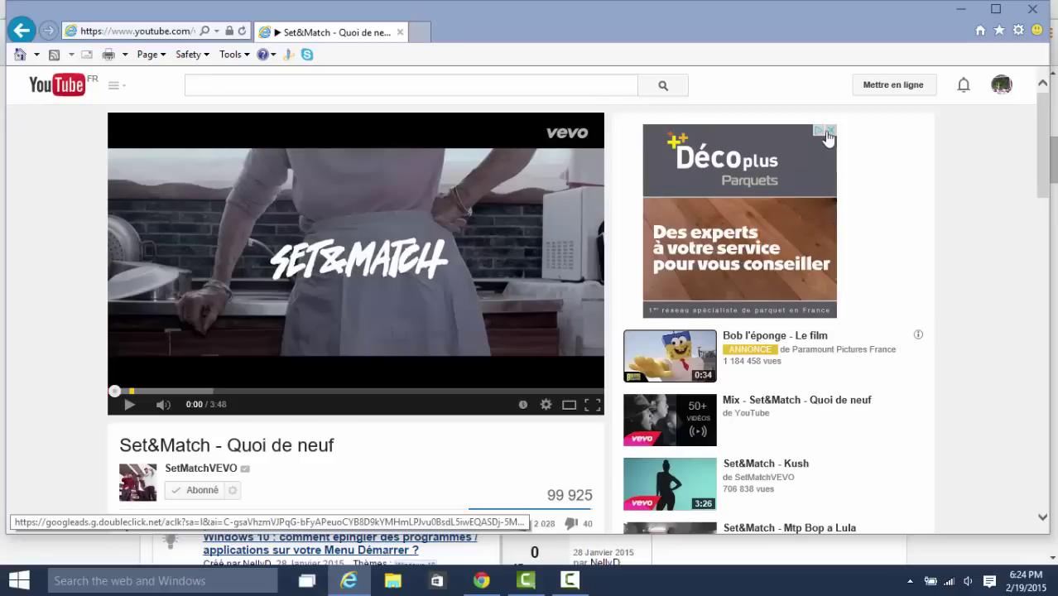
Close the YouTube page and Internet Explorer, and bring up Google's ad settings page in Chrome.
{"action": "left_click", "coordinate": [403, 34]}
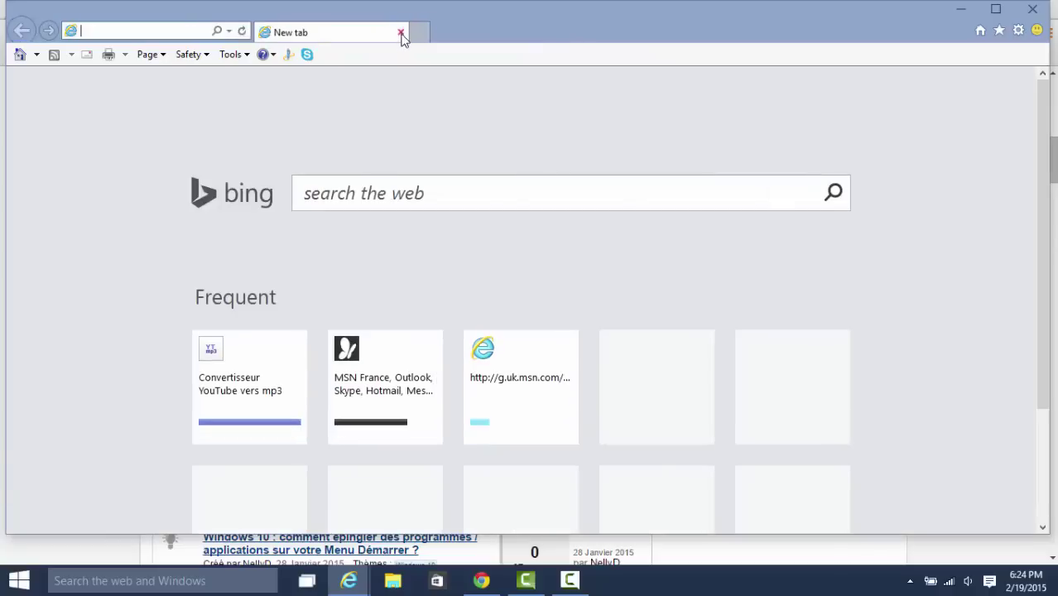
{"action": "left_click", "coordinate": [1033, 9]}
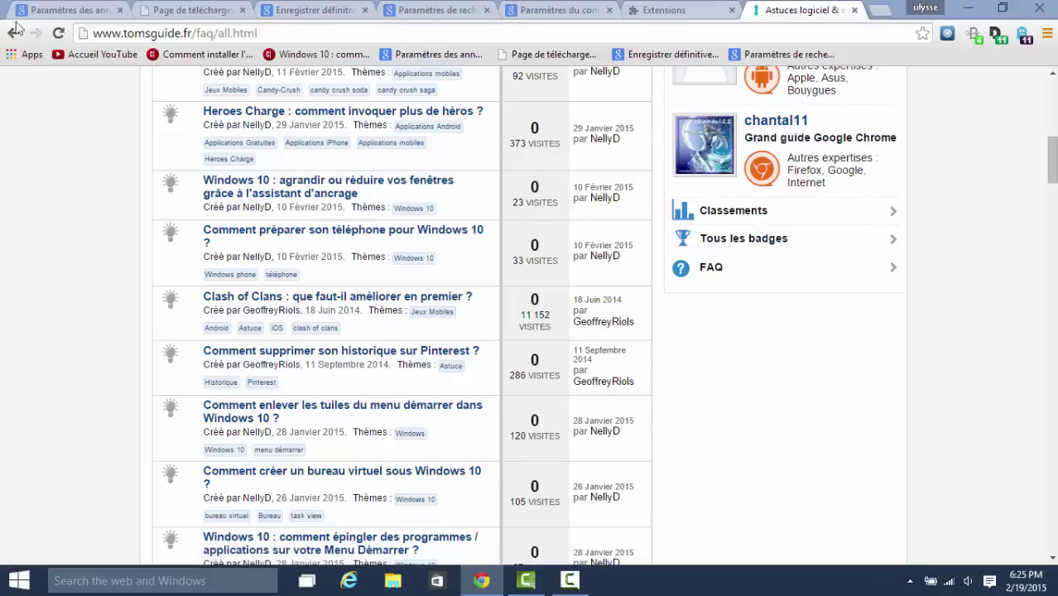
{"action": "left_click", "coordinate": [87, 8]}
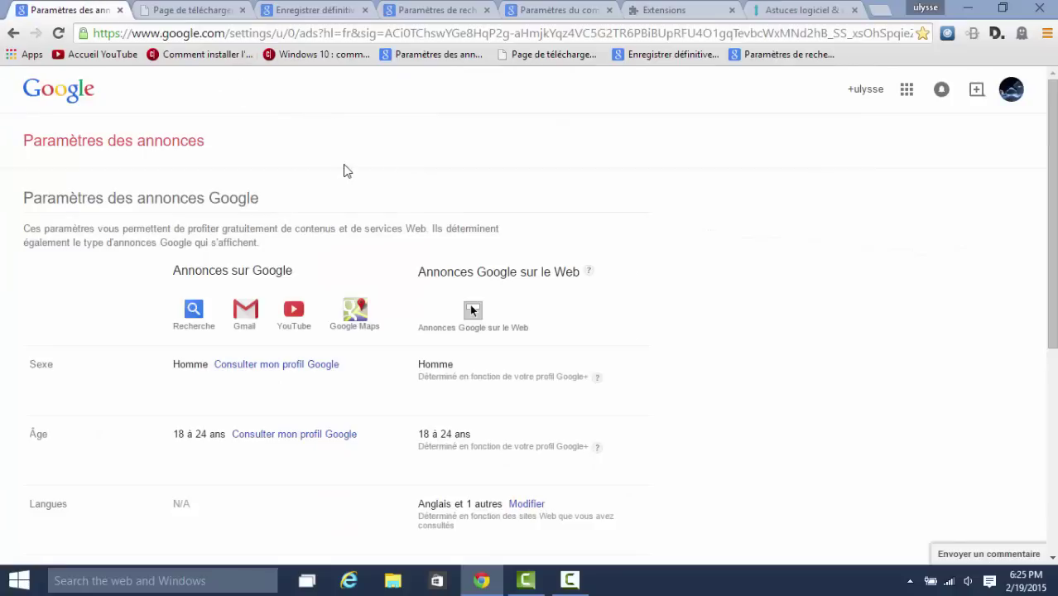
Look through the Google ad settings and deactivate interest-based ads on Google.
{"action": "scroll", "coordinate": [356, 174], "scroll_direction": "down", "scroll_amount": 2}
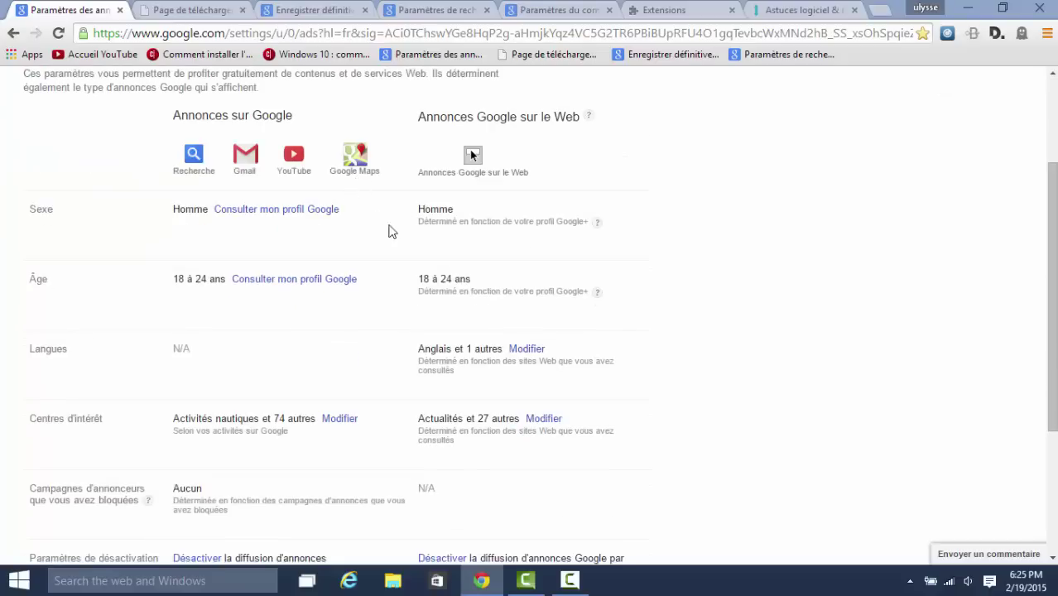
{"action": "scroll", "coordinate": [347, 270], "scroll_direction": "up", "scroll_amount": 2}
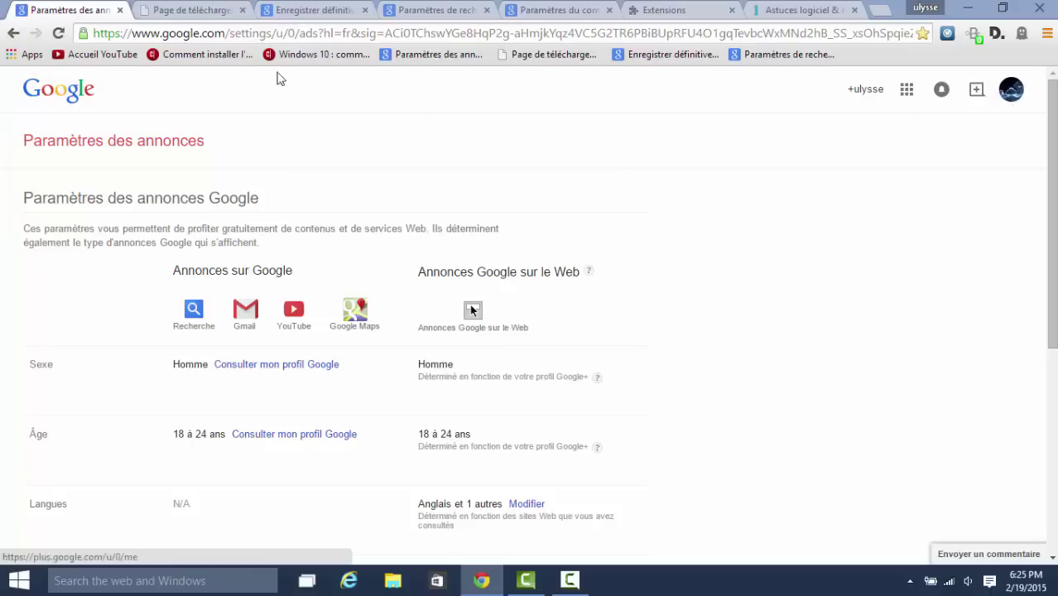
{"action": "scroll", "coordinate": [232, 132], "scroll_direction": "down", "scroll_amount": 2}
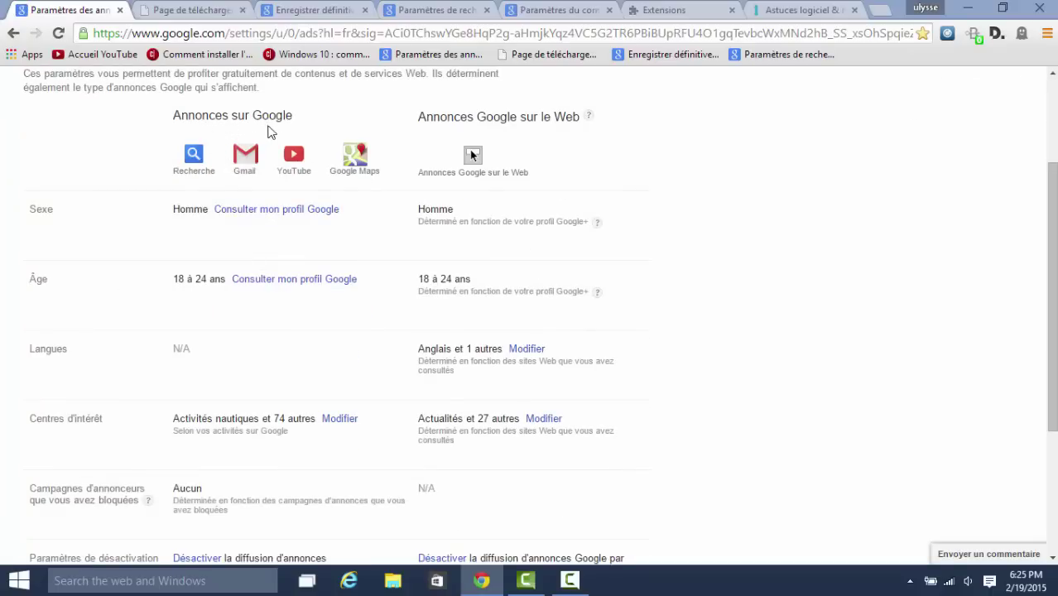
{"action": "scroll", "coordinate": [365, 194], "scroll_direction": "down", "scroll_amount": 3}
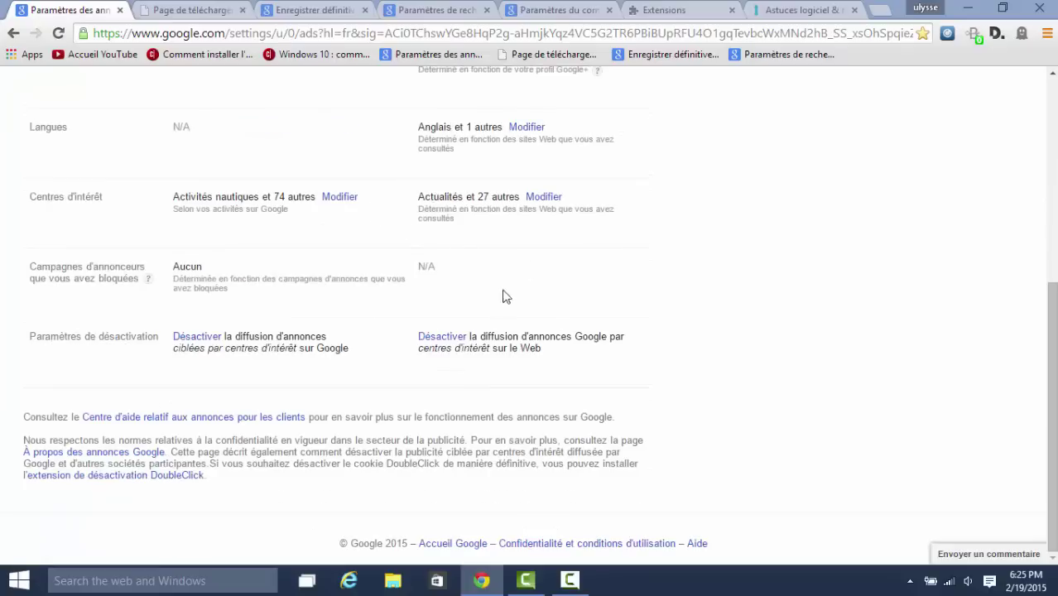
{"action": "left_click", "coordinate": [195, 342]}
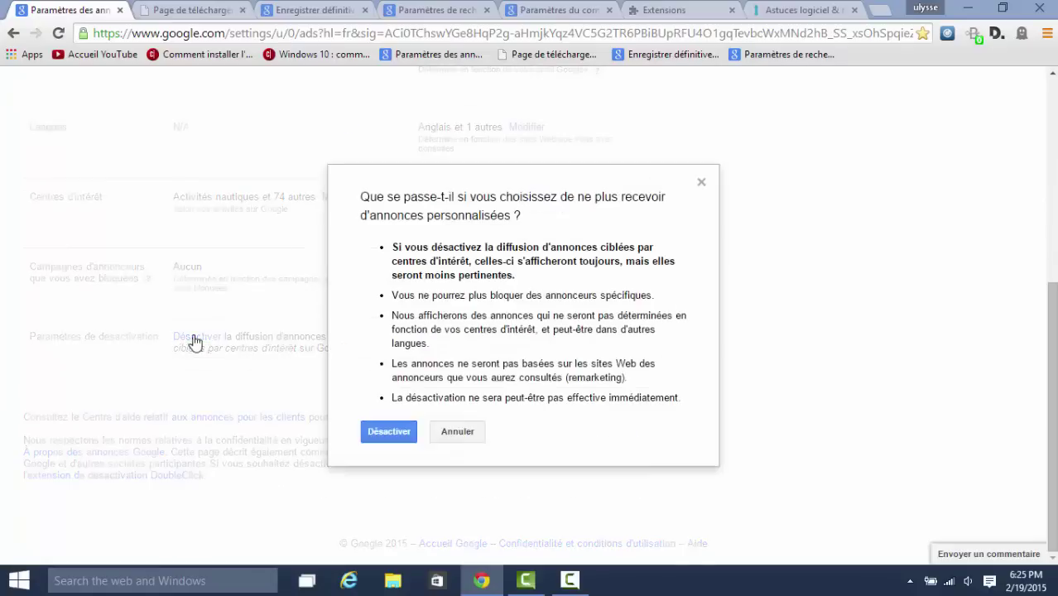
{"action": "left_click", "coordinate": [389, 435]}
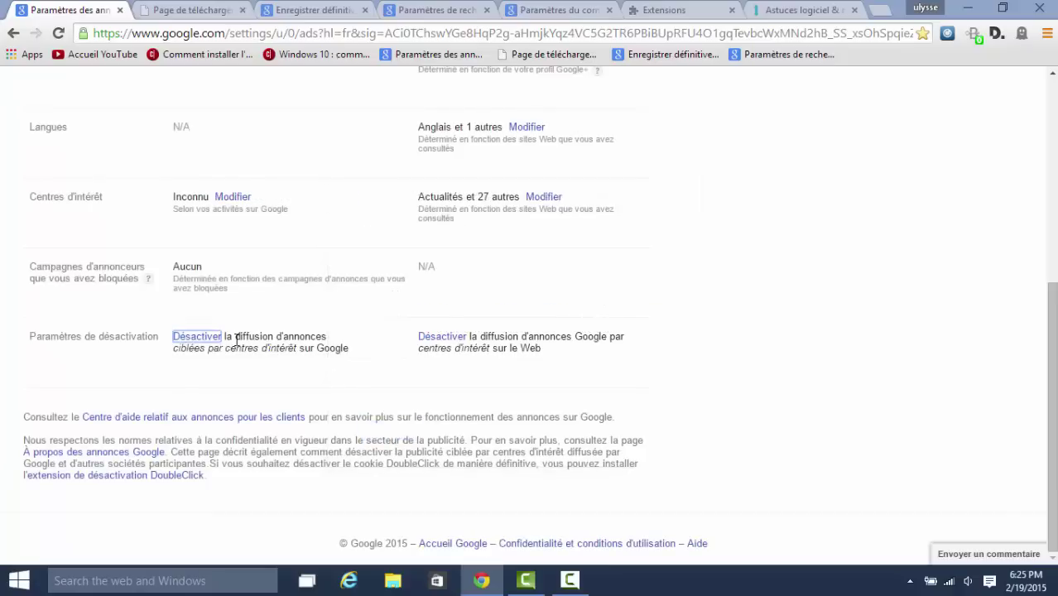
Try to deactivate interest-based Google ads on the Web.
{"action": "mouse_move", "coordinate": [447, 346]}
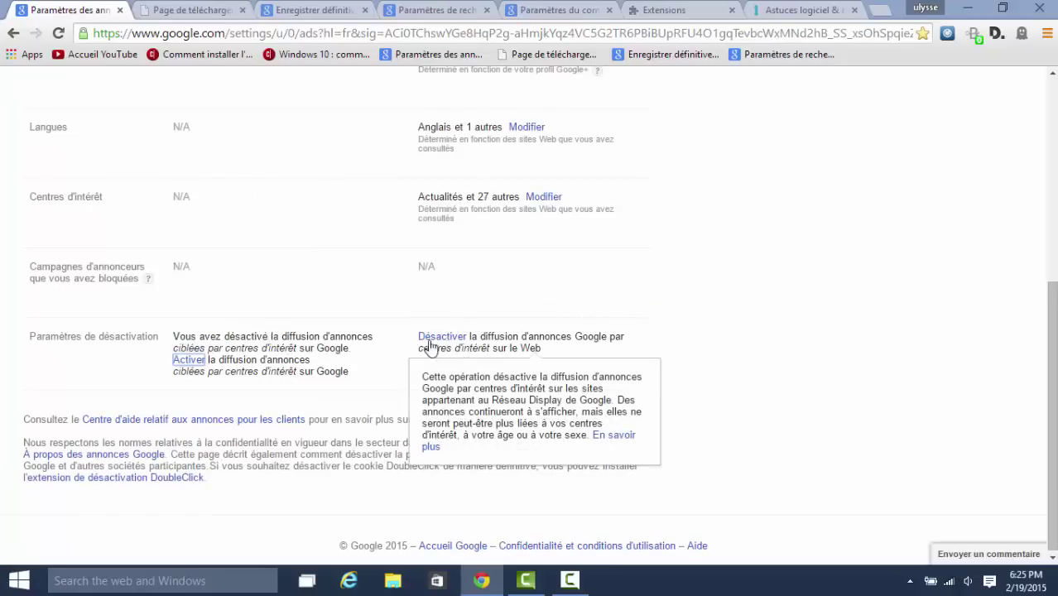
{"action": "left_click", "coordinate": [433, 344]}
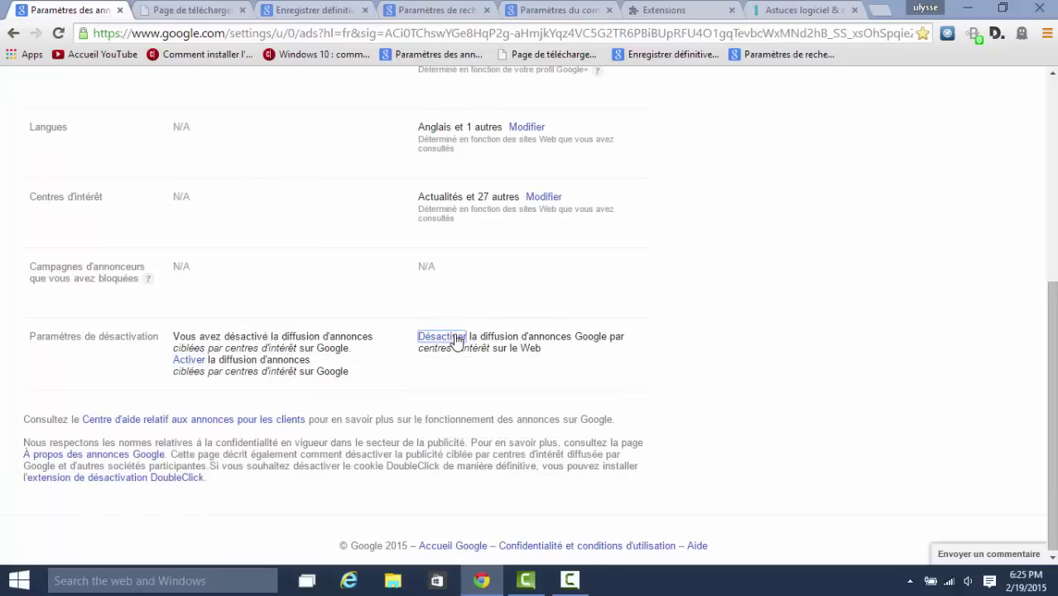
{"action": "left_click", "coordinate": [387, 446]}
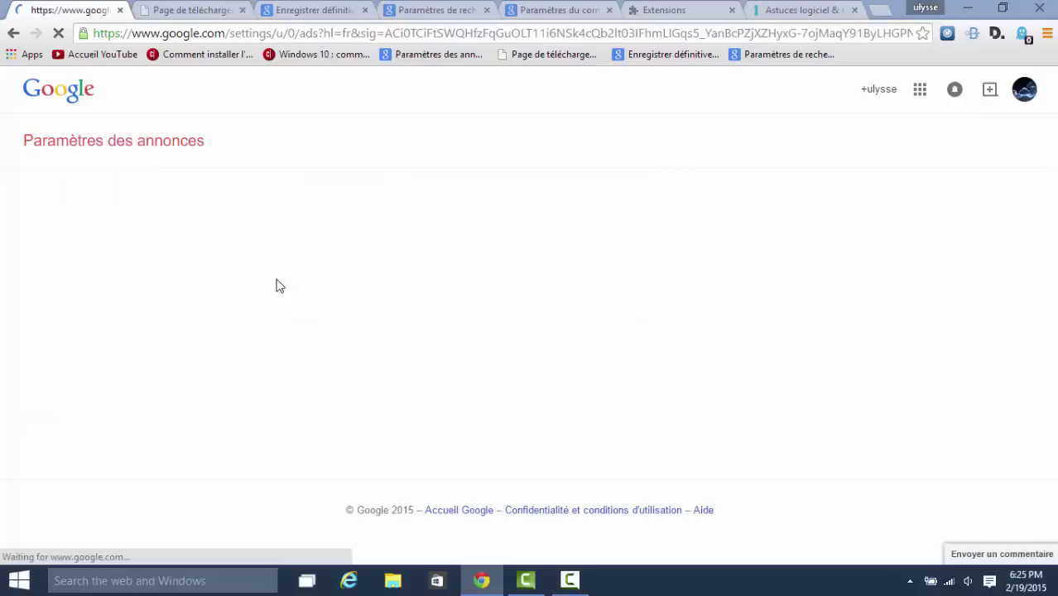
Review the ad profile and opt-out settings for Google and the Web, and close the ad settings page.
{"action": "scroll", "coordinate": [298, 265], "scroll_direction": "down", "scroll_amount": 4}
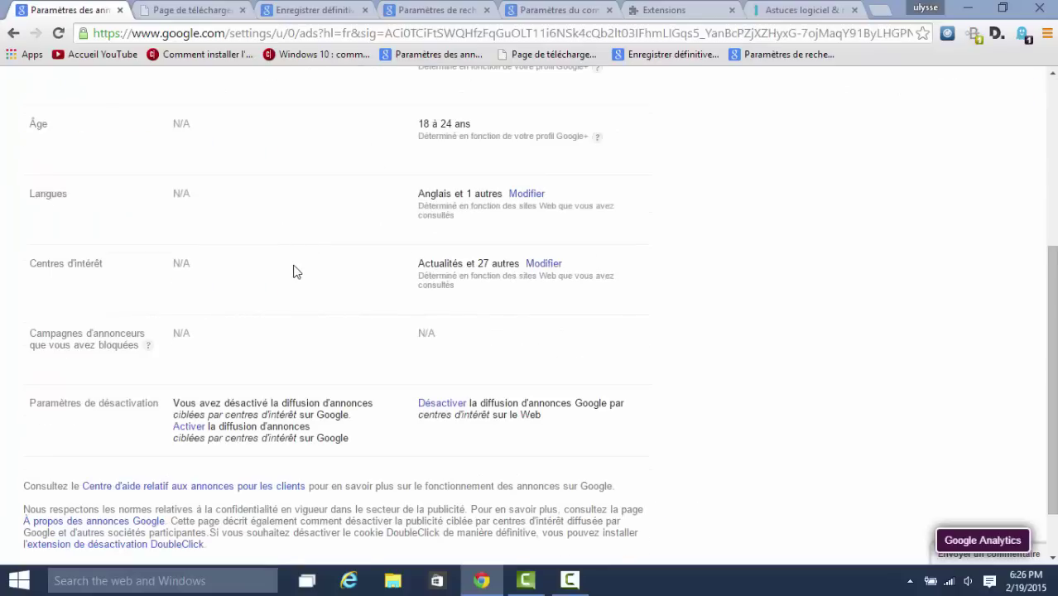
{"action": "scroll", "coordinate": [347, 284], "scroll_direction": "down", "scroll_amount": 5}
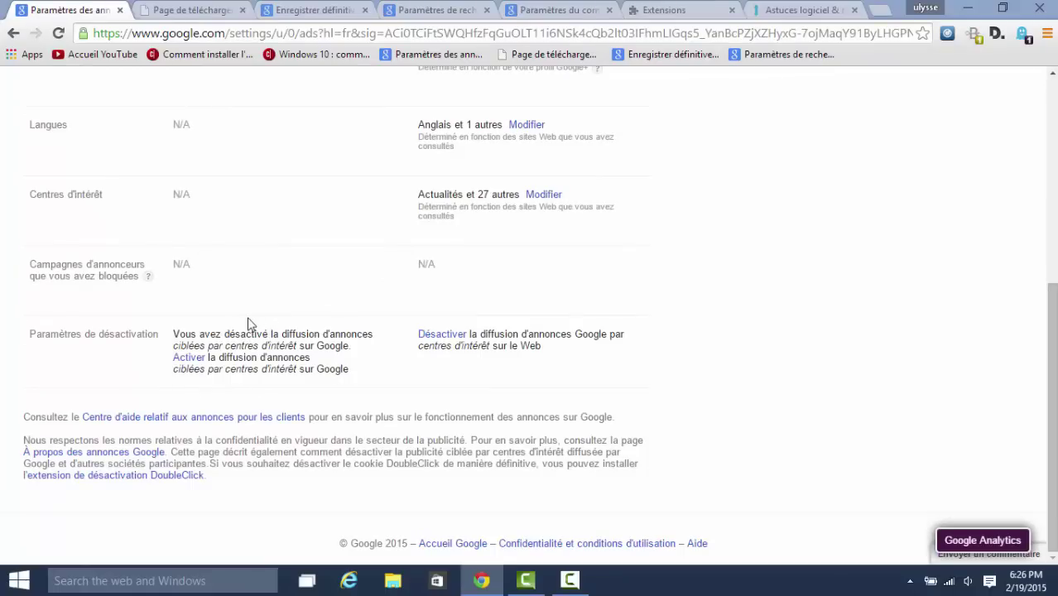
{"action": "scroll", "coordinate": [584, 332], "scroll_direction": "up", "scroll_amount": 3}
{"action": "scroll", "coordinate": [586, 333], "scroll_direction": "up", "scroll_amount": 2}
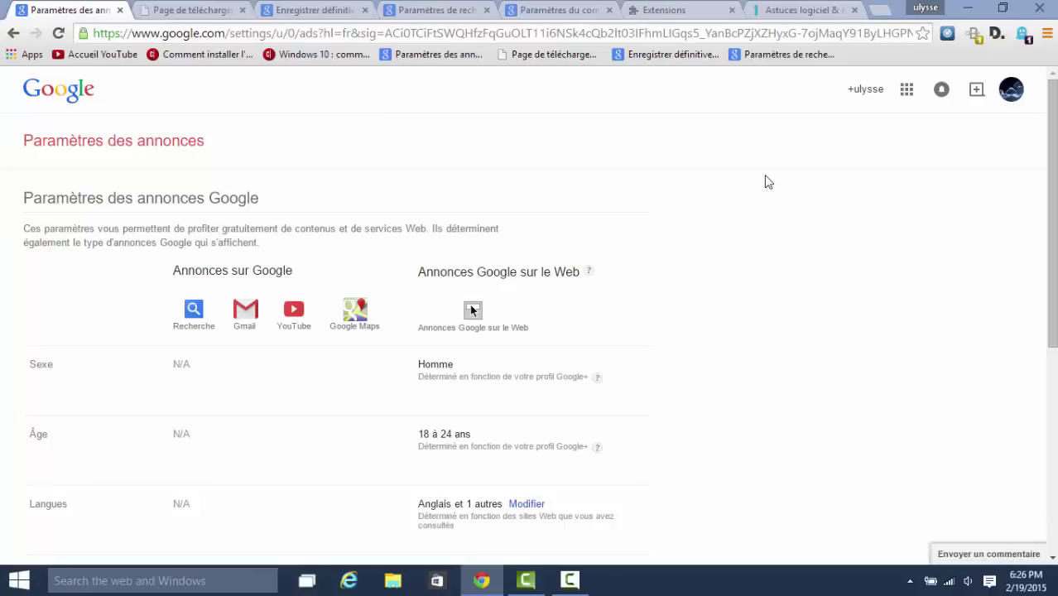
{"action": "scroll", "coordinate": [778, 207], "scroll_direction": "down", "scroll_amount": 3}
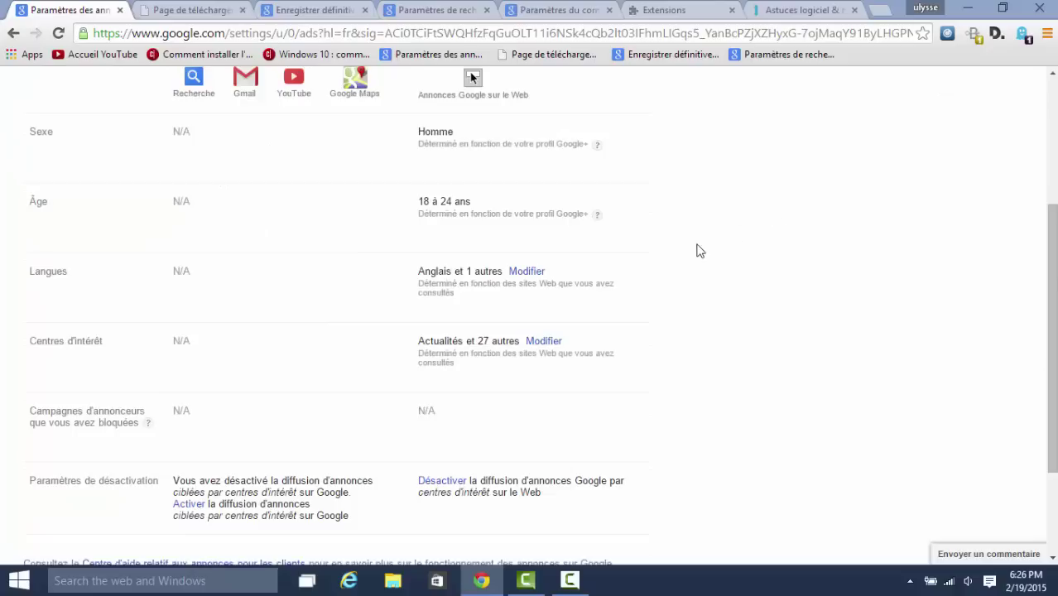
{"action": "scroll", "coordinate": [698, 249], "scroll_direction": "down", "scroll_amount": 2}
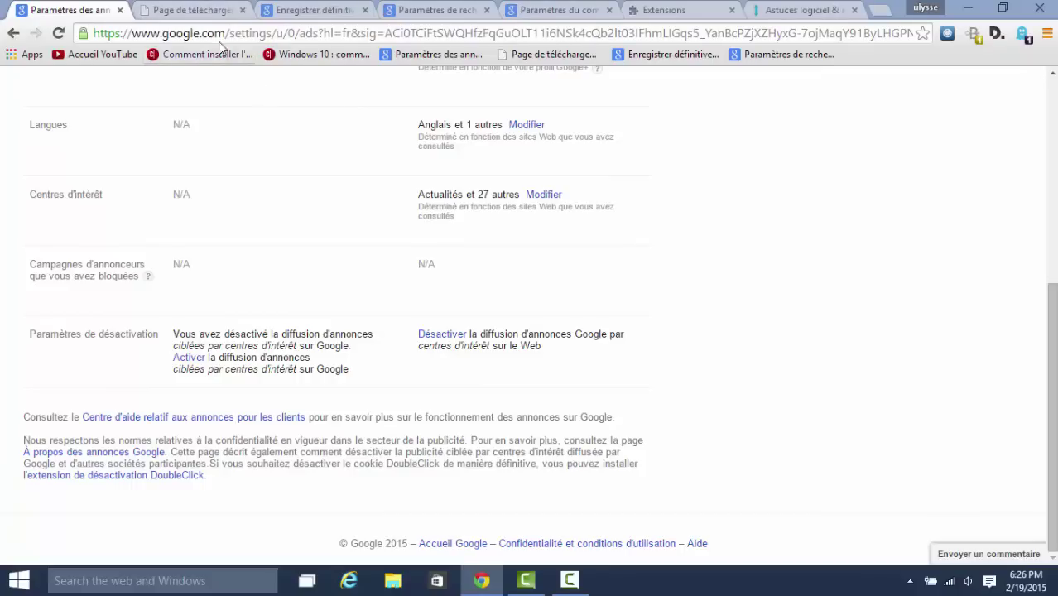
{"action": "left_click", "coordinate": [120, 10]}
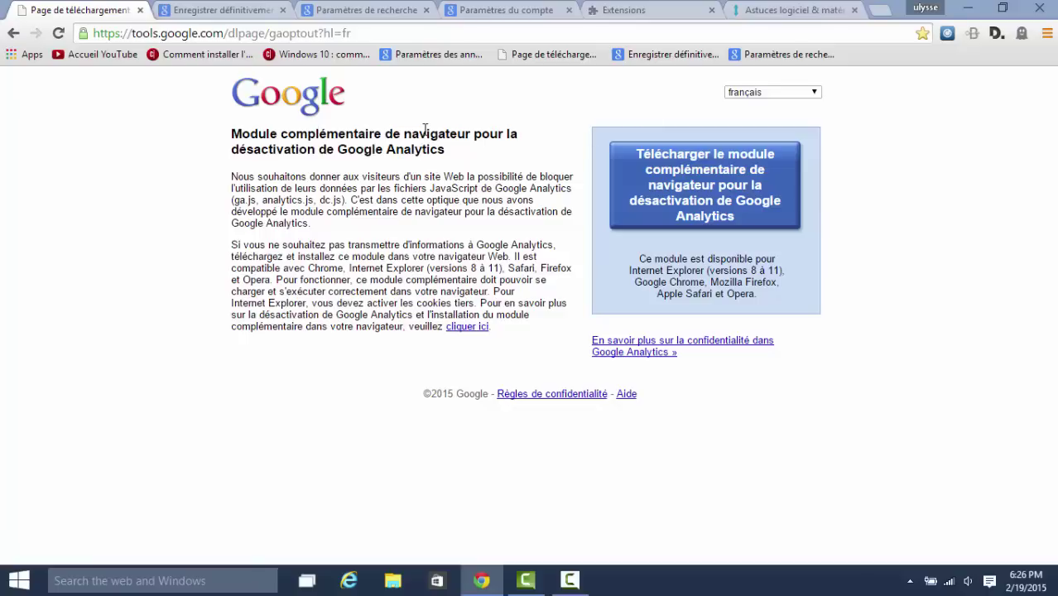
Add the "Désactivation de Google Analytics" extension to Chrome and close its store listing.
{"action": "left_click", "coordinate": [695, 184]}
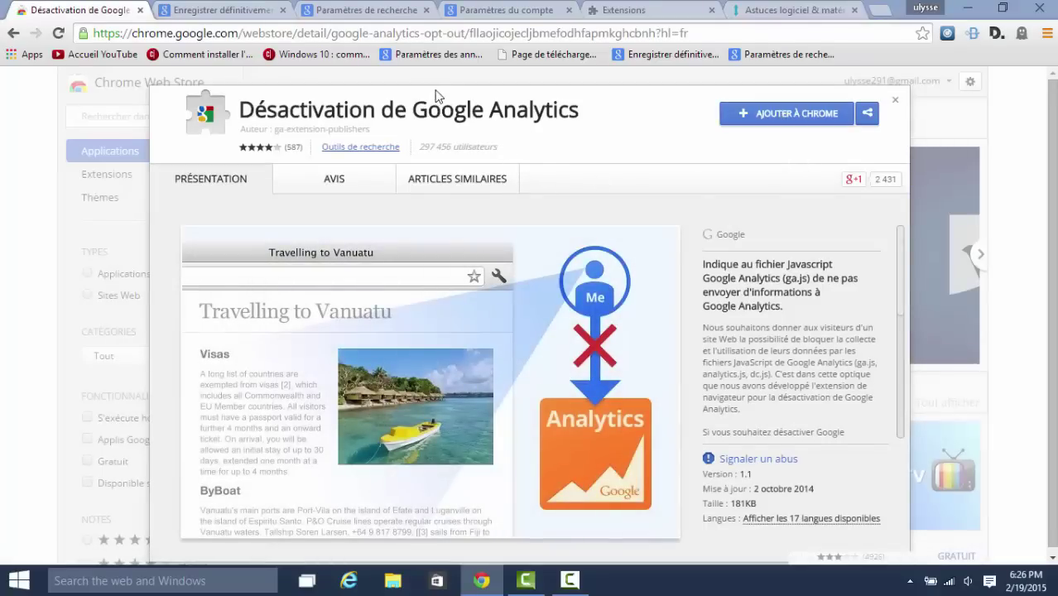
{"action": "left_click", "coordinate": [788, 125]}
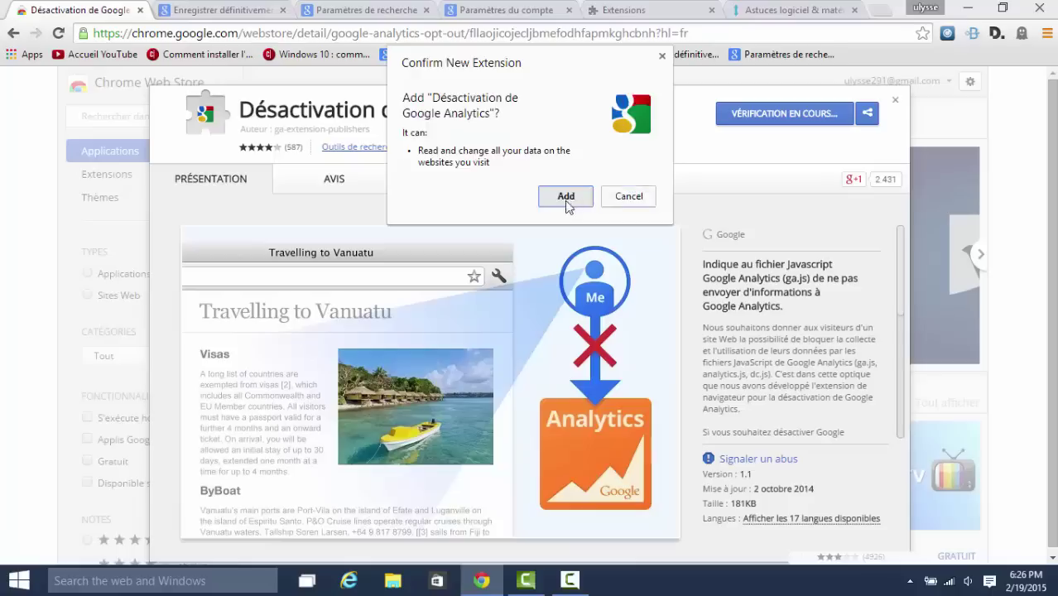
{"action": "left_click", "coordinate": [567, 197]}
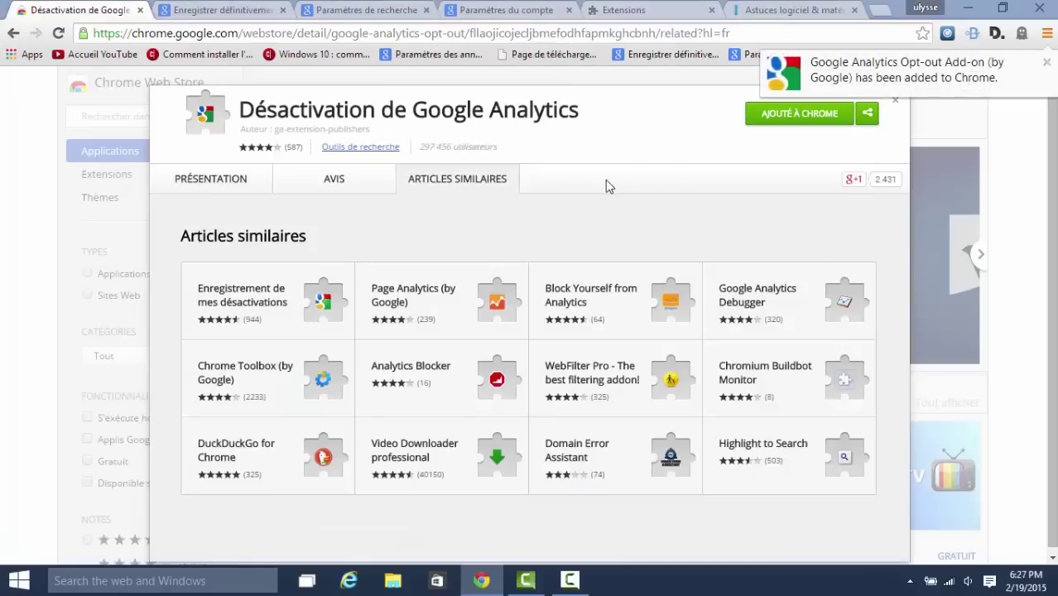
{"action": "left_click", "coordinate": [956, 133]}
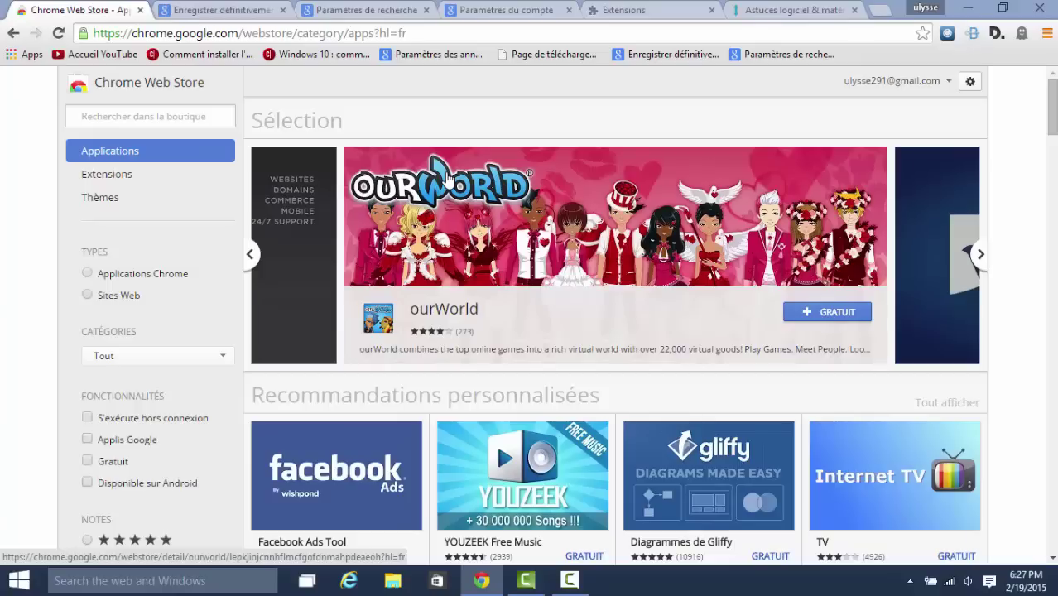
Close the Chrome Web Store page and leave the advertising-cookie opt-out plug-in page open.
{"action": "left_click", "coordinate": [223, 10]}
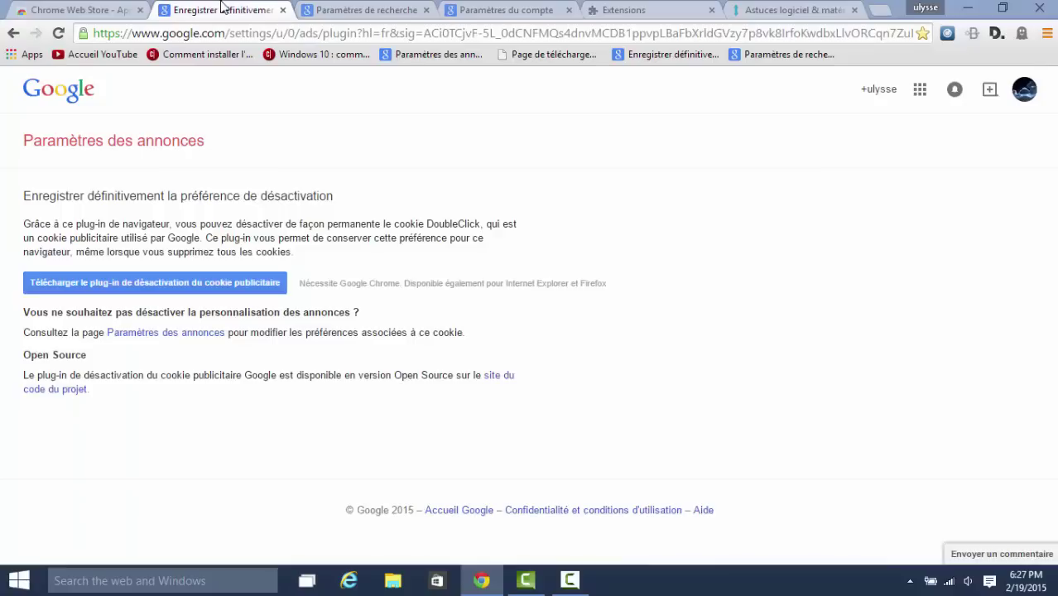
{"action": "left_click", "coordinate": [130, 8]}
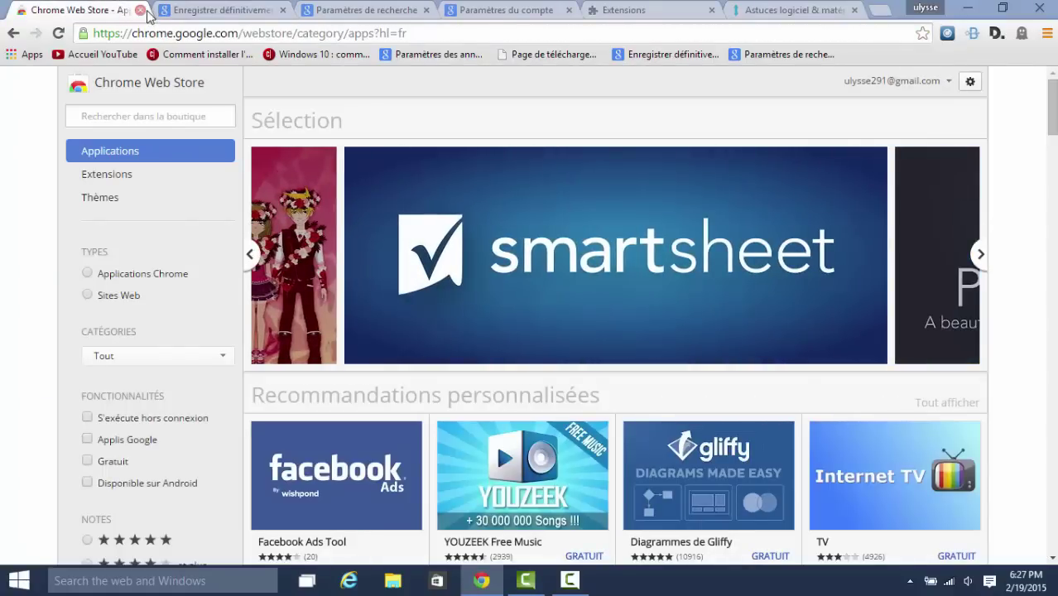
{"action": "left_click", "coordinate": [141, 10]}
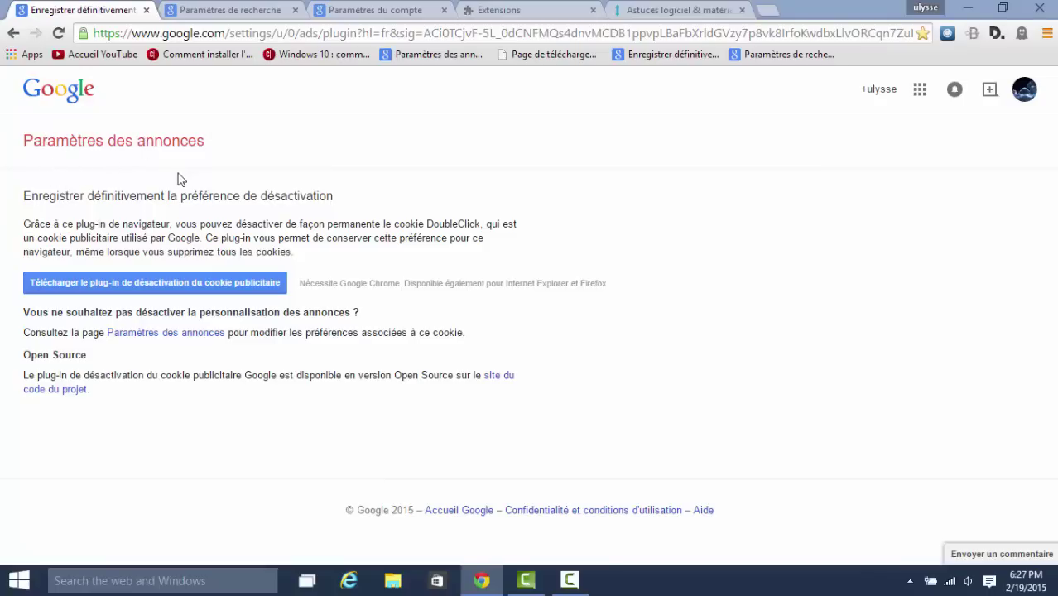
Add the "IBA Opt-out (by Google)" extension to Chrome from the advertising-cookie opt-out page, and close the Chrome Web Store.
{"action": "left_click", "coordinate": [119, 288]}
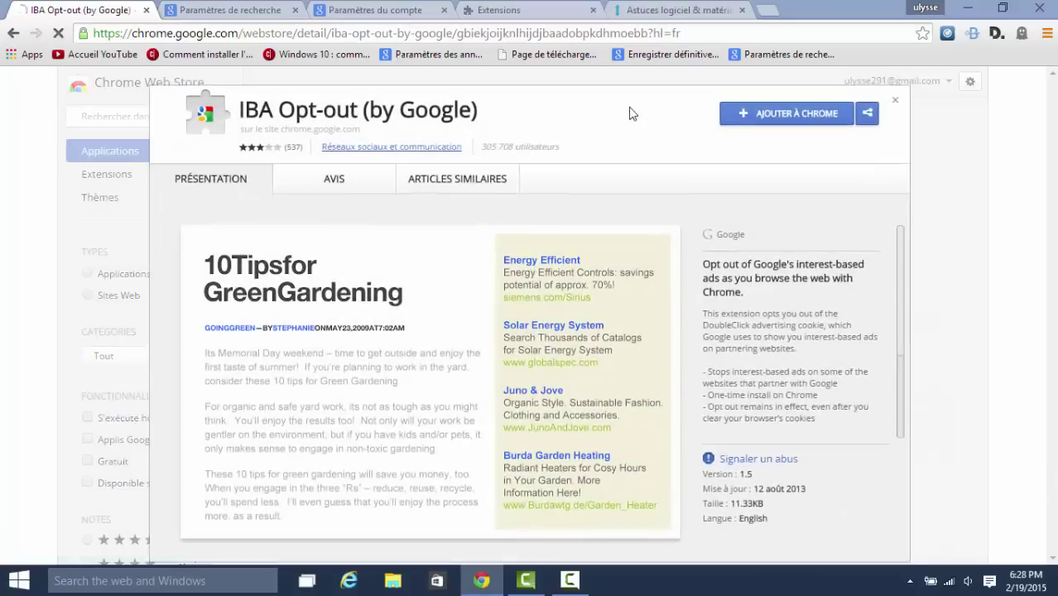
{"action": "left_click", "coordinate": [802, 120]}
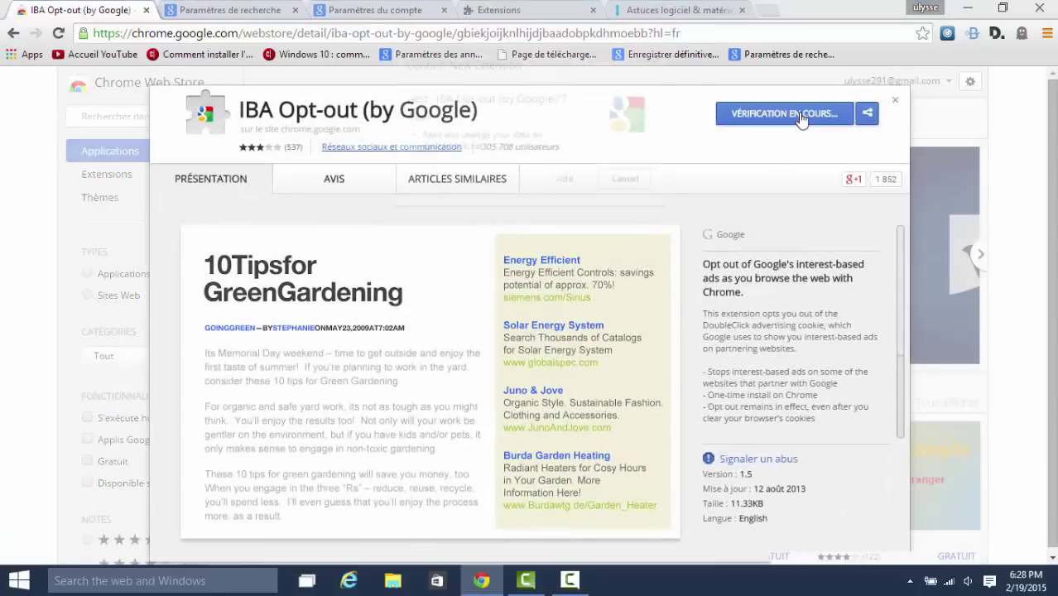
{"action": "left_click", "coordinate": [564, 182]}
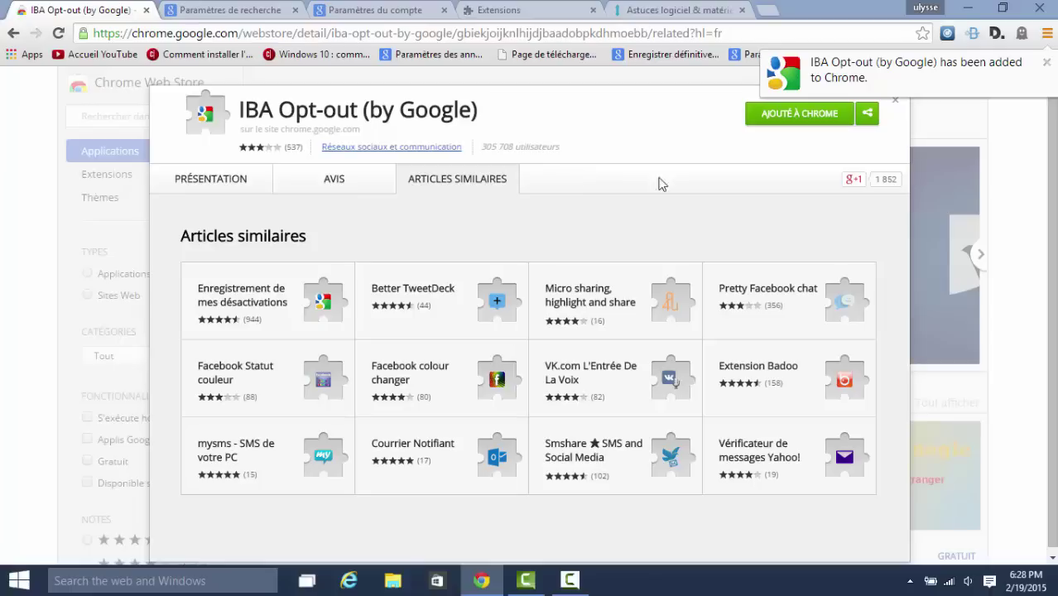
{"action": "left_click", "coordinate": [960, 220]}
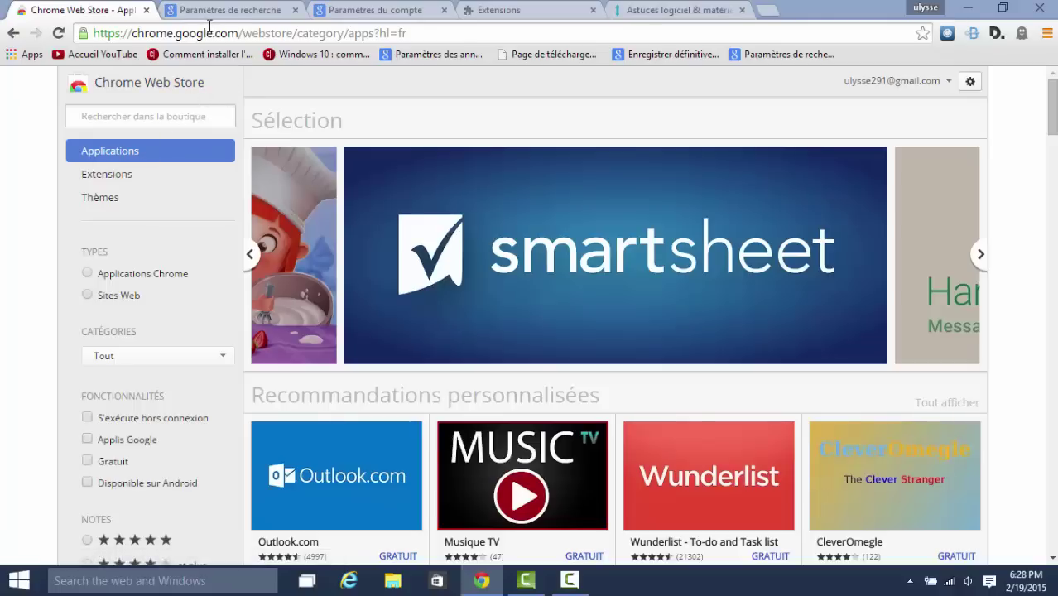
{"action": "left_click", "coordinate": [147, 10]}
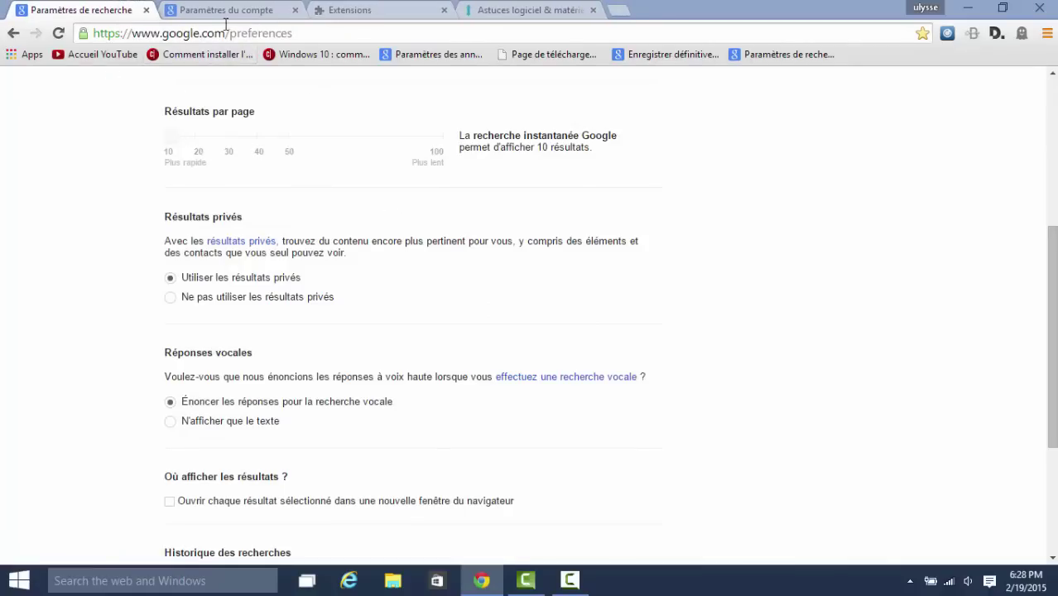
Set the Google search preferences to "Ne pas utiliser les résultats privés" and save them.
{"action": "left_click", "coordinate": [218, 298]}
{"action": "scroll", "coordinate": [337, 279], "scroll_direction": "down", "scroll_amount": 3}
{"action": "left_click", "coordinate": [563, 422]}
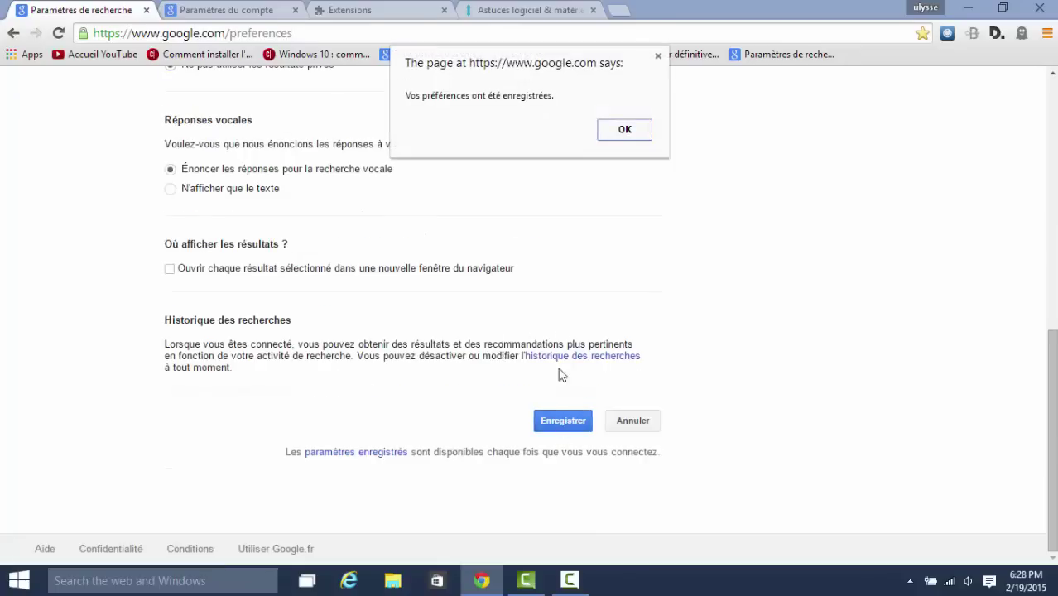
{"action": "left_click", "coordinate": [614, 131]}
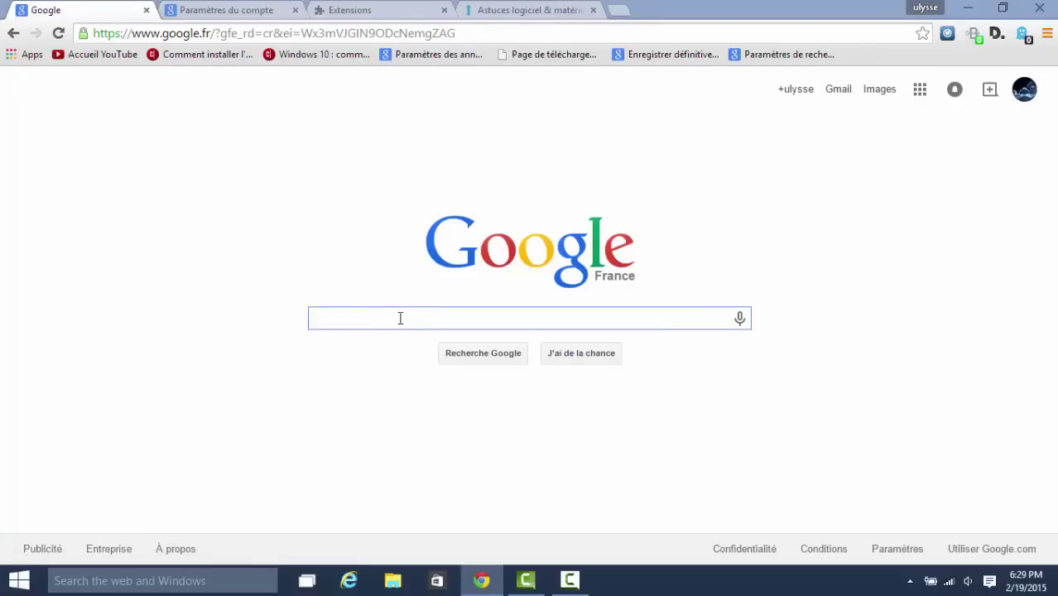
Search Google for "mike tyson", look through the results page, and close the search page.
{"action": "type", "text": "mike tyson"}
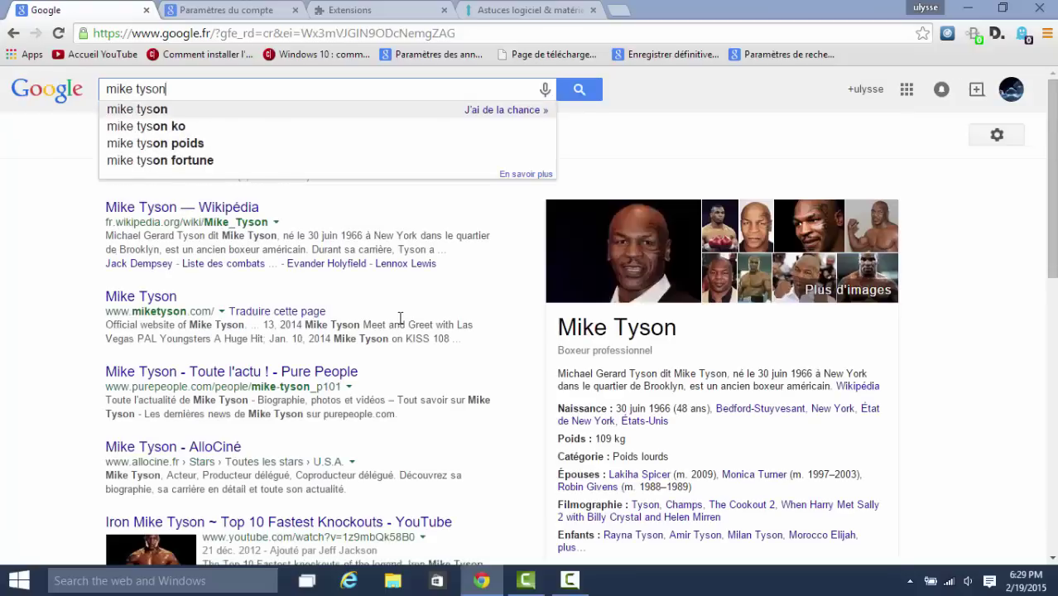
{"action": "key", "text": "Return"}
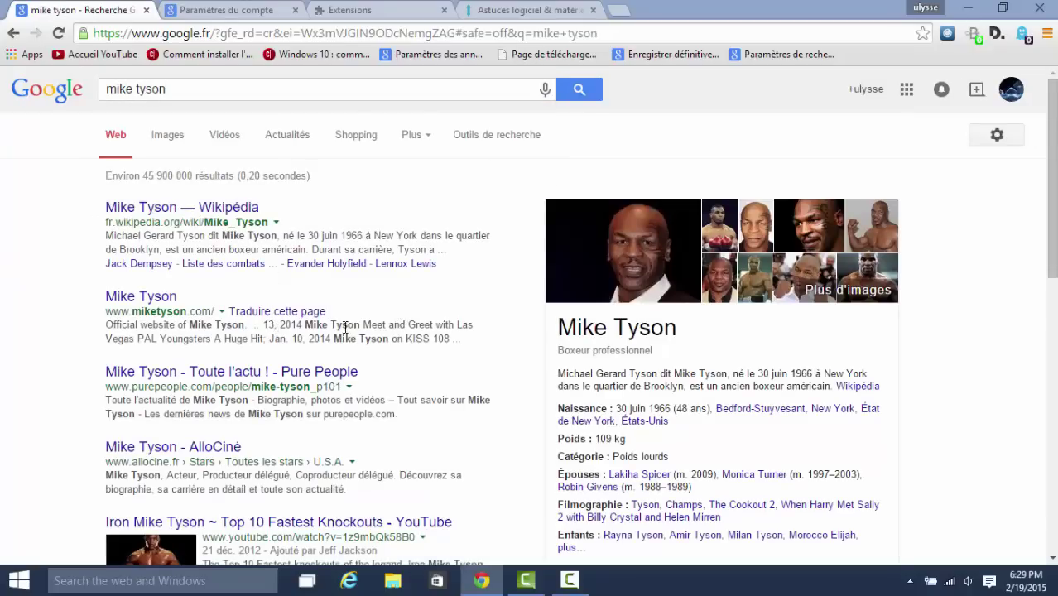
{"action": "scroll", "coordinate": [313, 337], "scroll_direction": "down", "scroll_amount": 3}
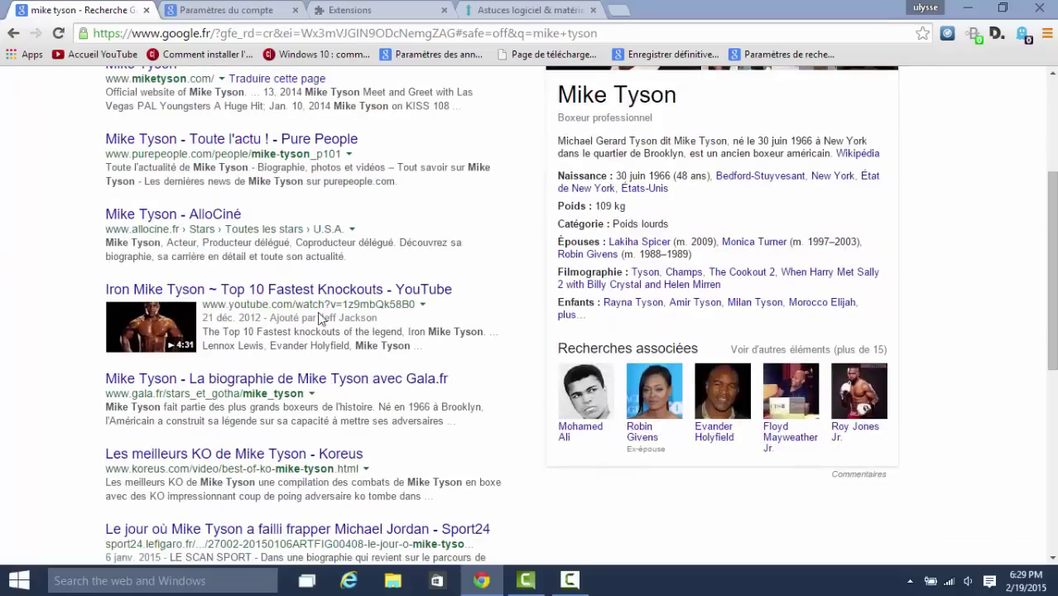
{"action": "scroll", "coordinate": [361, 408], "scroll_direction": "down", "scroll_amount": 1}
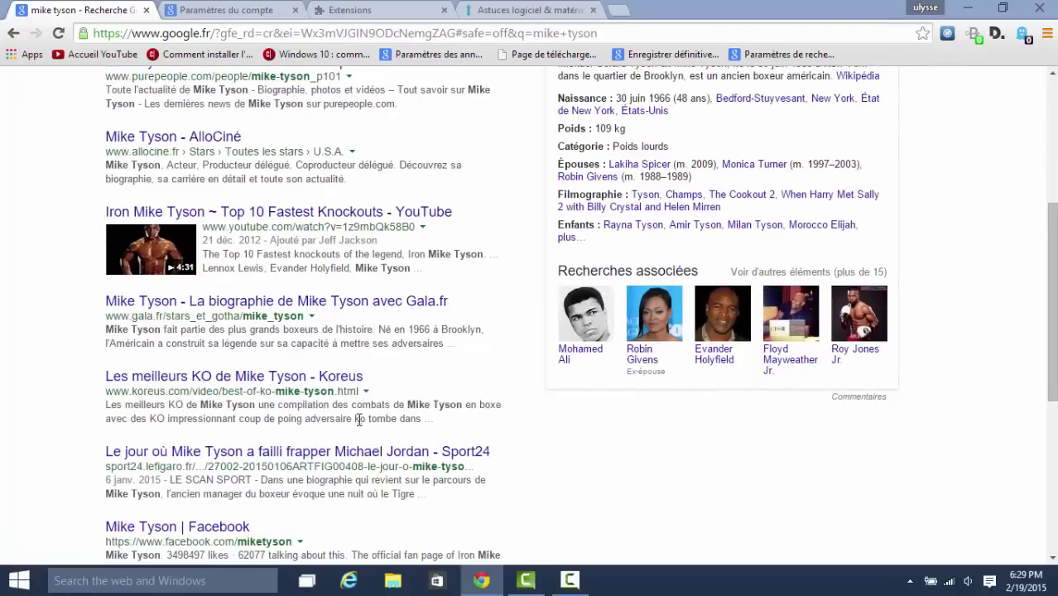
{"action": "scroll", "coordinate": [354, 442], "scroll_direction": "up", "scroll_amount": 4}
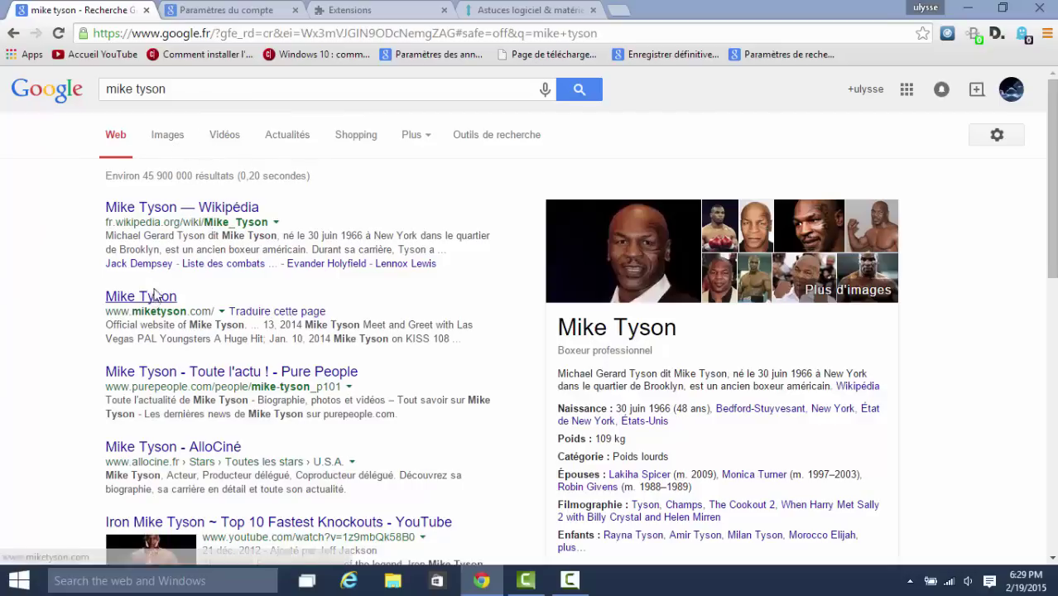
{"action": "scroll", "coordinate": [312, 324], "scroll_direction": "down", "scroll_amount": 4}
{"action": "scroll", "coordinate": [331, 274], "scroll_direction": "down", "scroll_amount": 4}
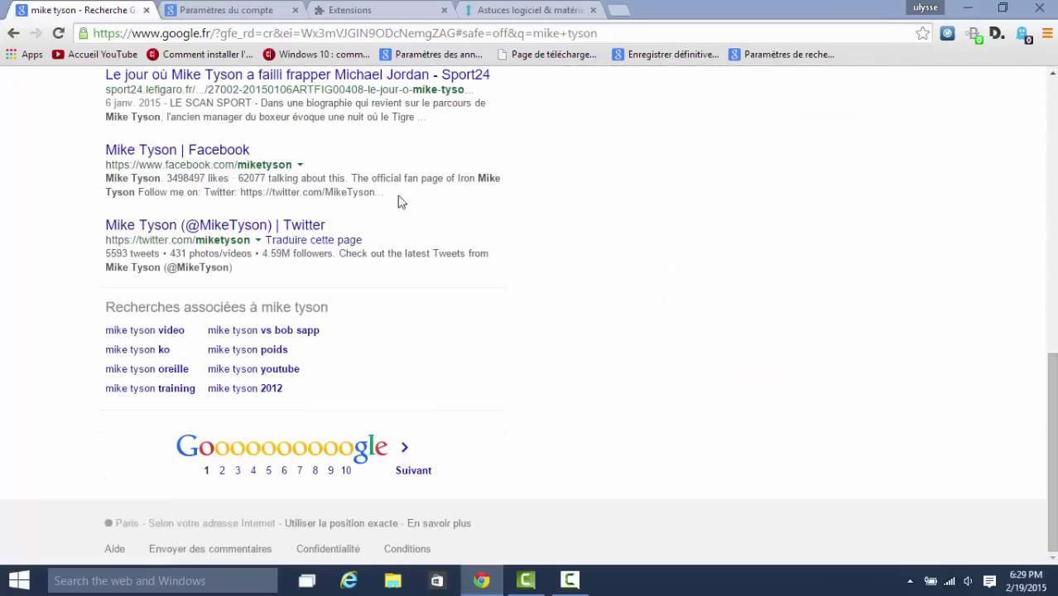
{"action": "scroll", "coordinate": [398, 202], "scroll_direction": "up", "scroll_amount": 2}
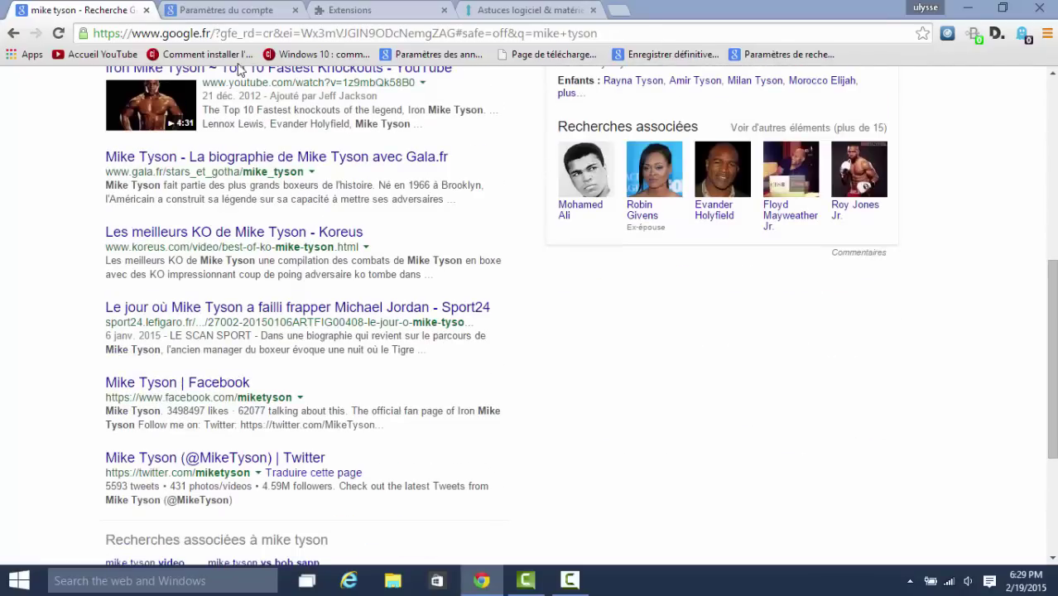
{"action": "left_click", "coordinate": [146, 10]}
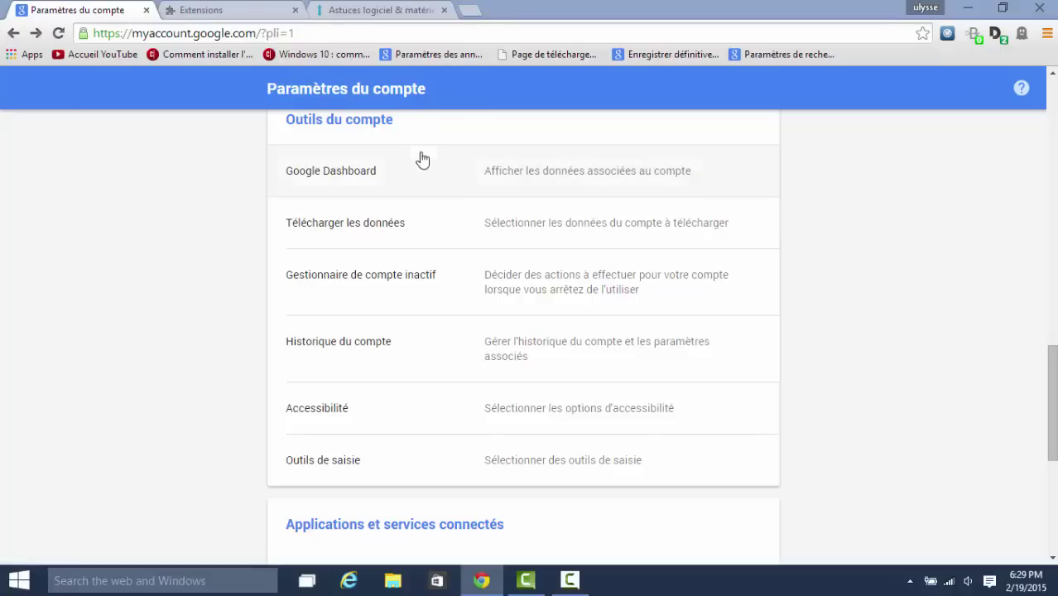
Open "Historique du compte" from the Google account tools to reach the search and browsing activity settings.
{"action": "left_click", "coordinate": [382, 351]}
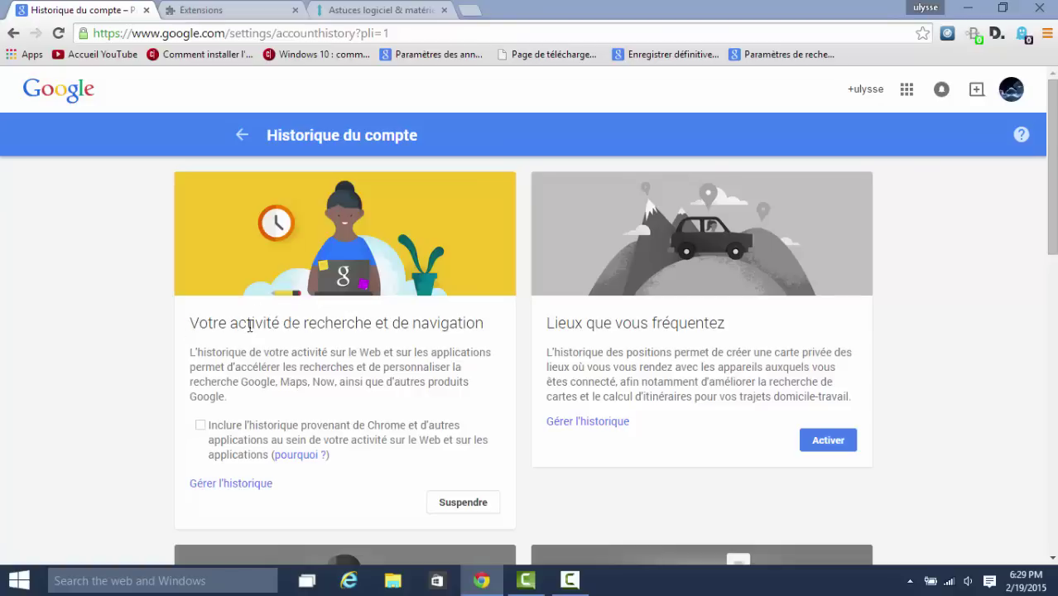
{"action": "left_click_drag", "start_coordinate": [190, 324], "coordinate": [166, 321]}
Include history from Chrome and other applications in the search and browsing activity.
{"action": "left_click", "coordinate": [200, 425]}
{"action": "scroll", "coordinate": [631, 452], "scroll_direction": "down", "scroll_amount": 4}
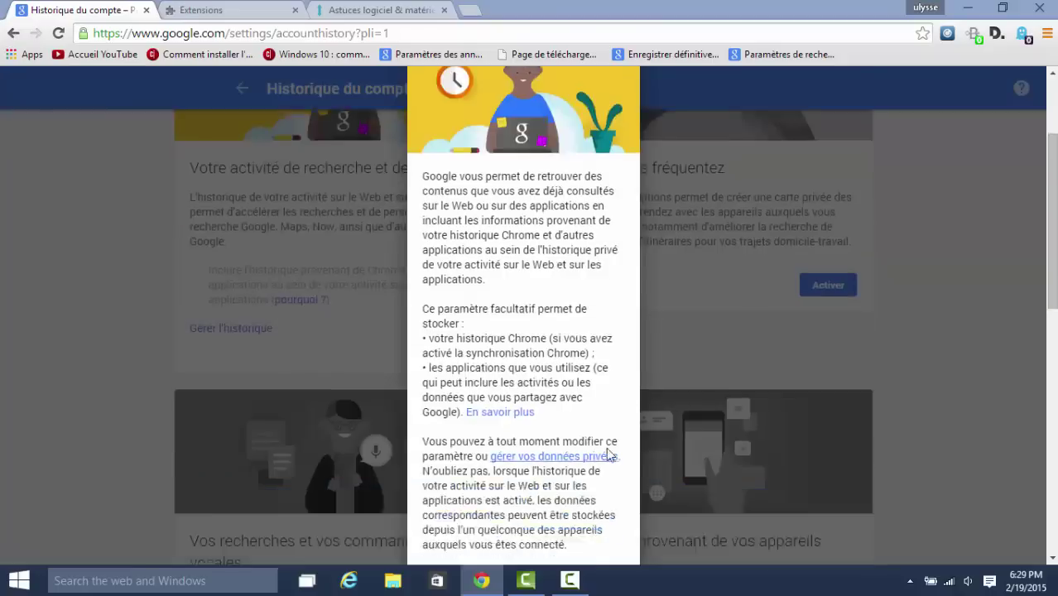
{"action": "left_click", "coordinate": [523, 426]}
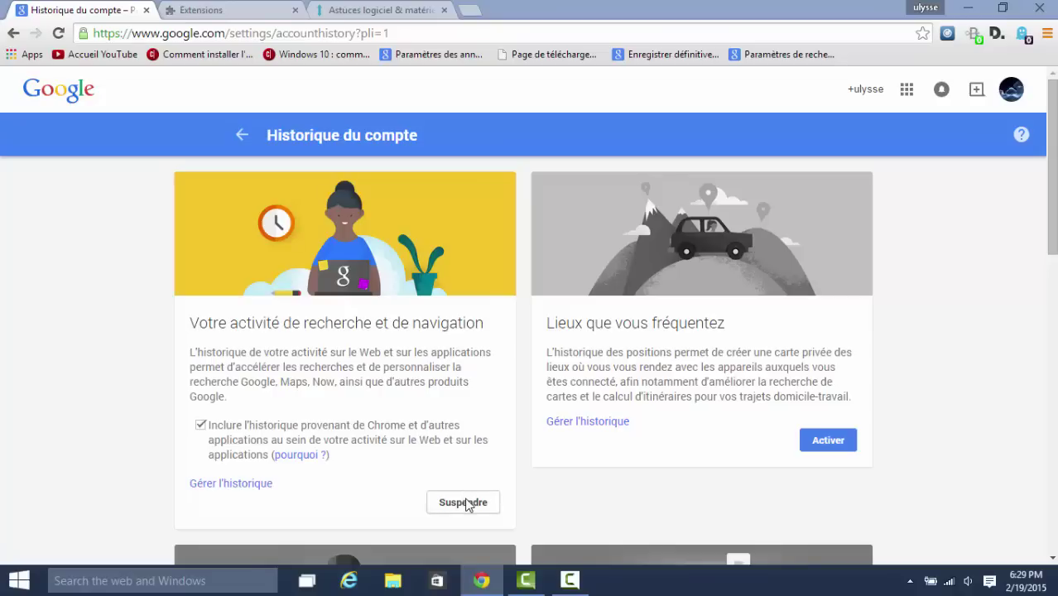
Suspend the "Votre activité de recherche et de navigation" history and confirm its deactivation.
{"action": "left_click", "coordinate": [472, 502]}
{"action": "scroll", "coordinate": [551, 356], "scroll_direction": "down", "scroll_amount": 4}
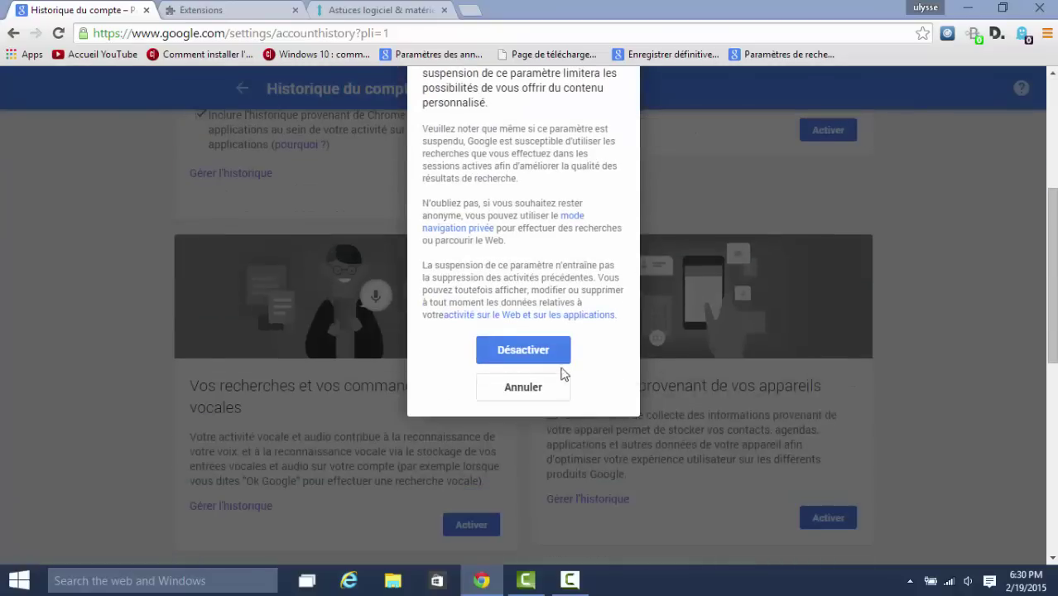
{"action": "left_click", "coordinate": [544, 352]}
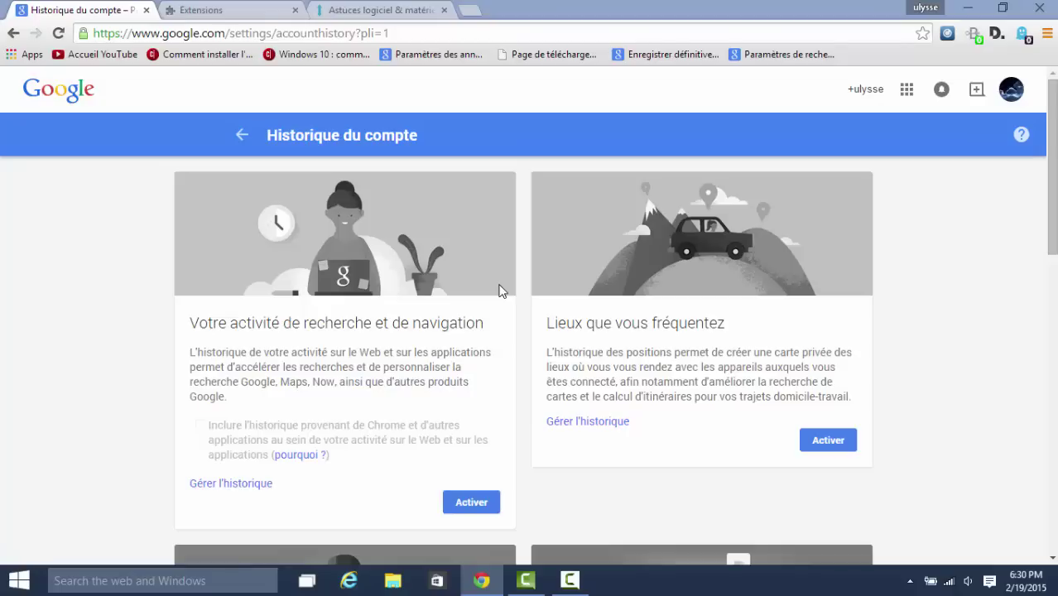
{"action": "left_click", "coordinate": [570, 581]}
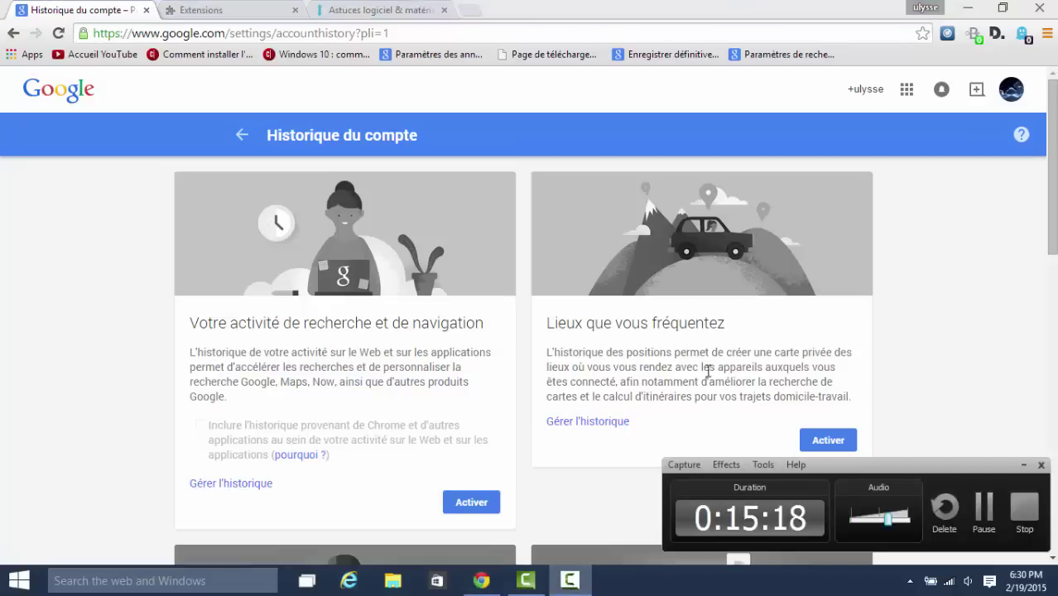